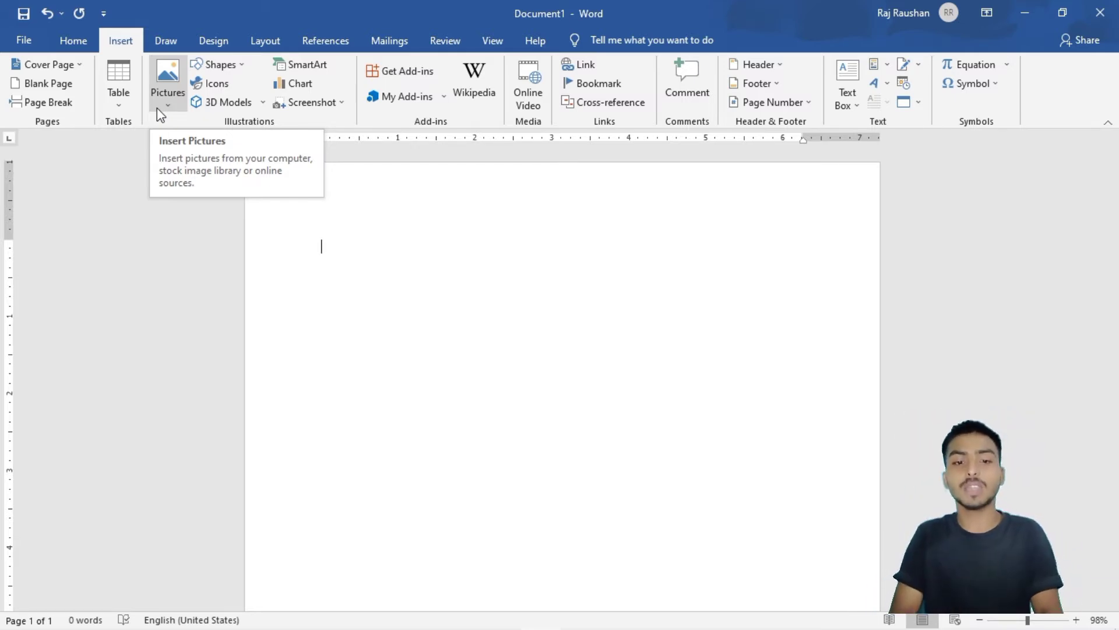
{"action": "left_click", "coordinate": [157, 108]}
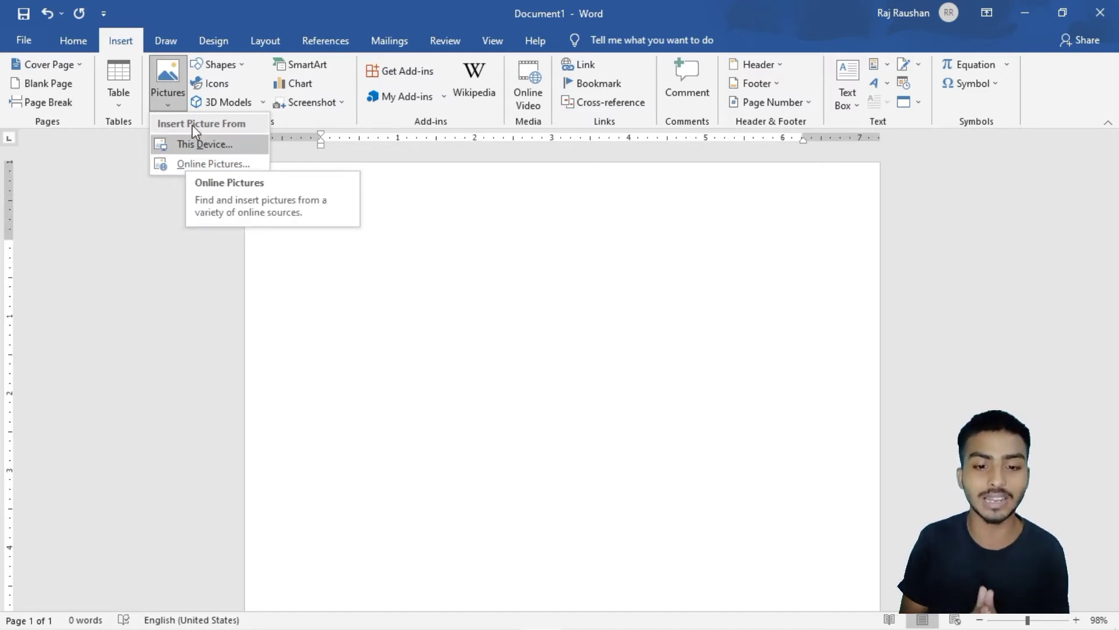
{"action": "left_click", "coordinate": [196, 139]}
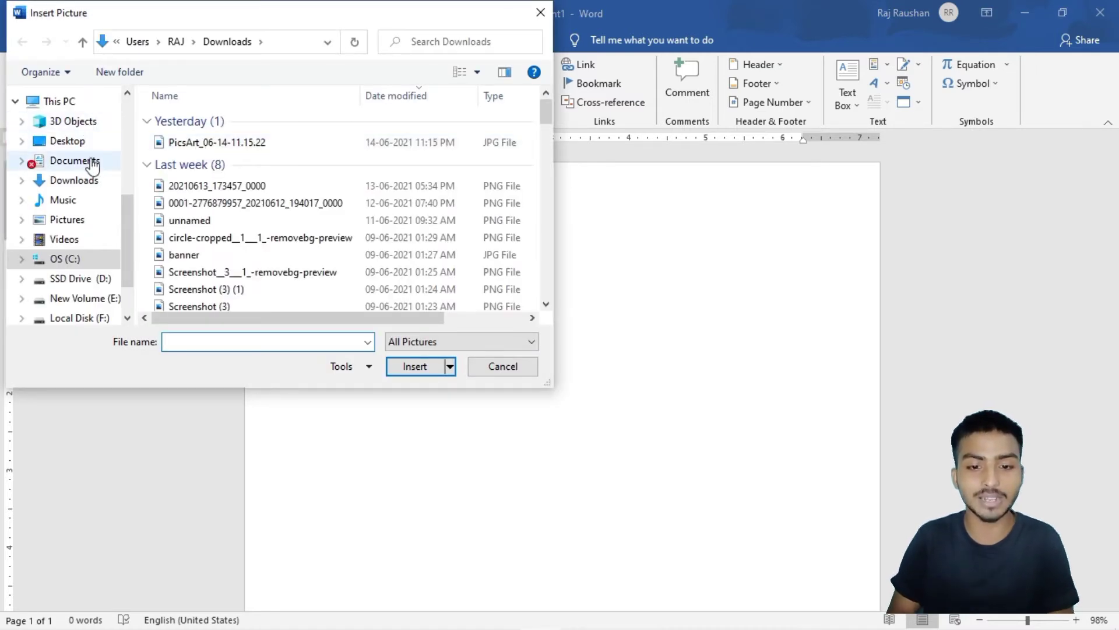
{"action": "left_click", "coordinate": [93, 186]}
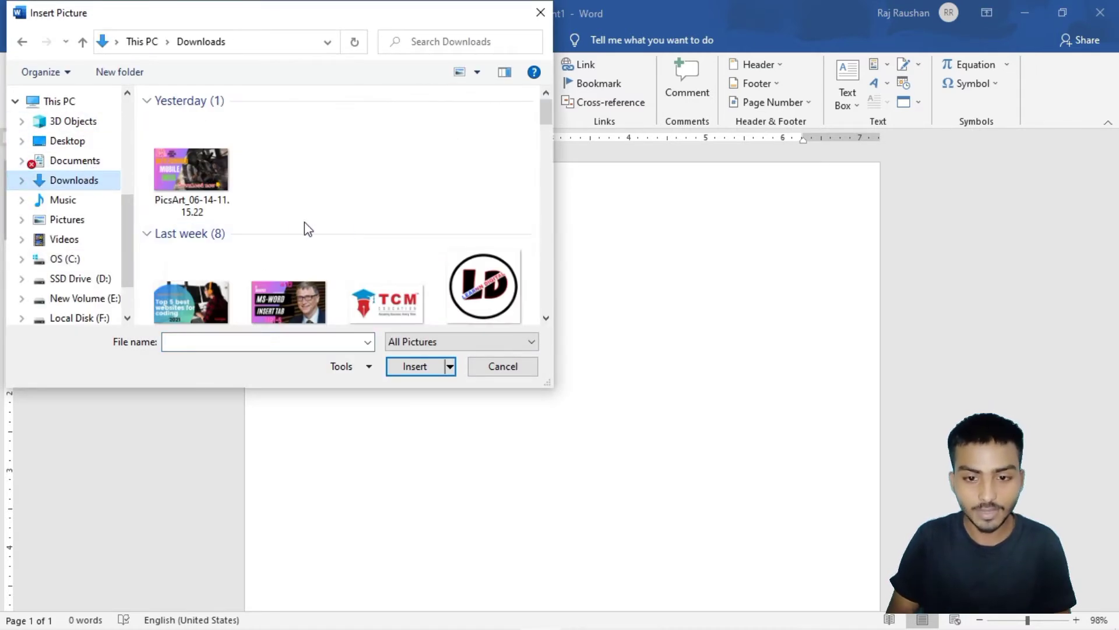
{"action": "scroll", "coordinate": [278, 222], "scroll_direction": "down", "scroll_amount": 3}
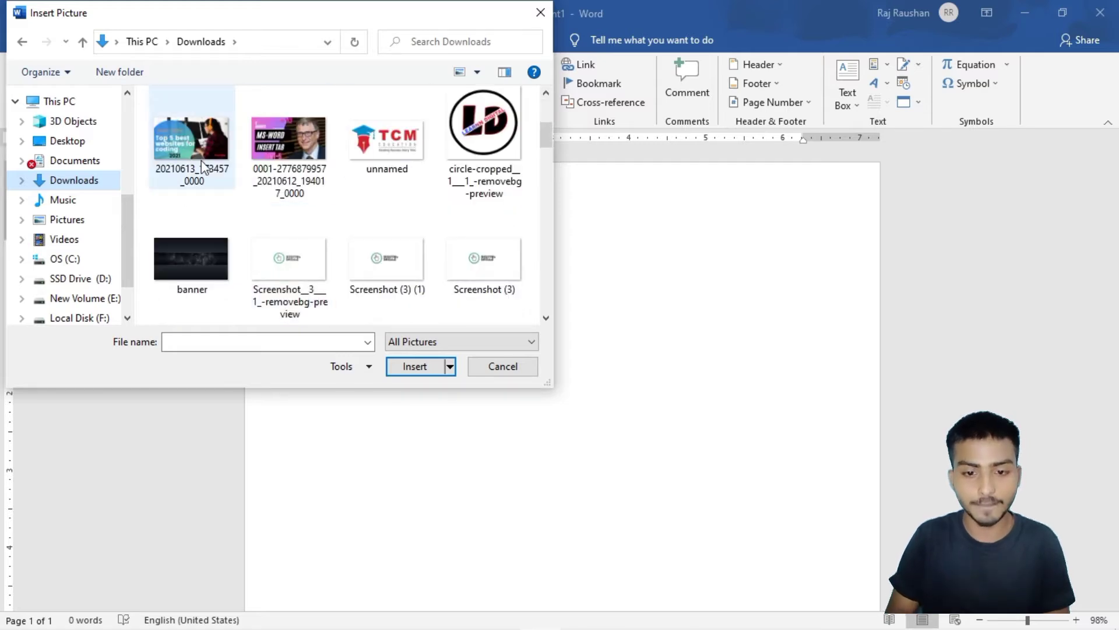
{"action": "left_click", "coordinate": [202, 166]}
{"action": "left_click", "coordinate": [285, 137]}
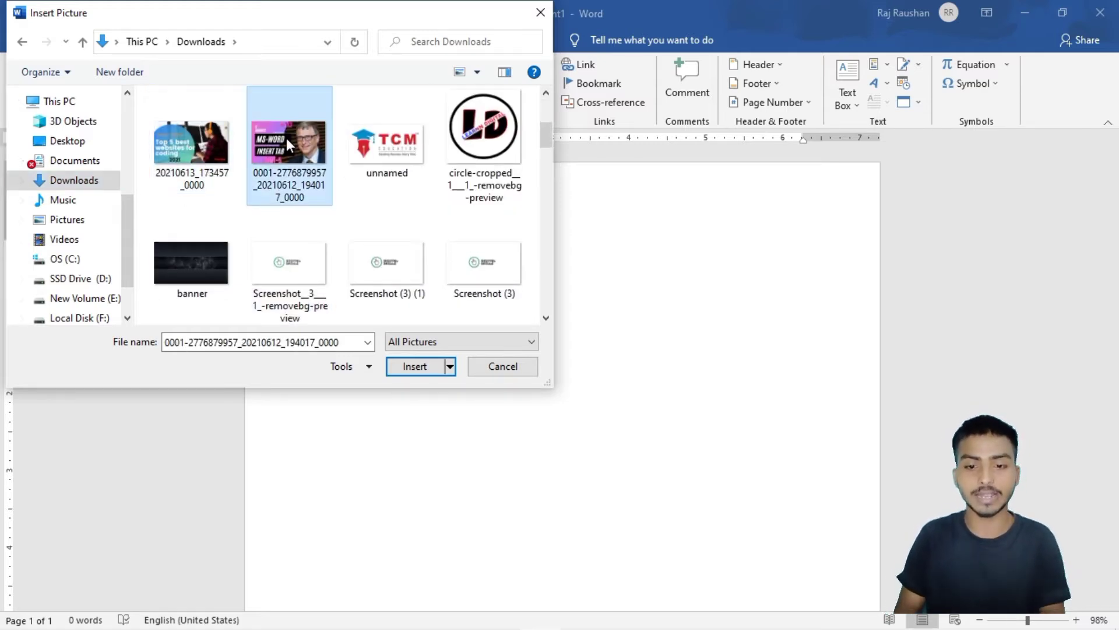
{"action": "left_click", "coordinate": [428, 365]}
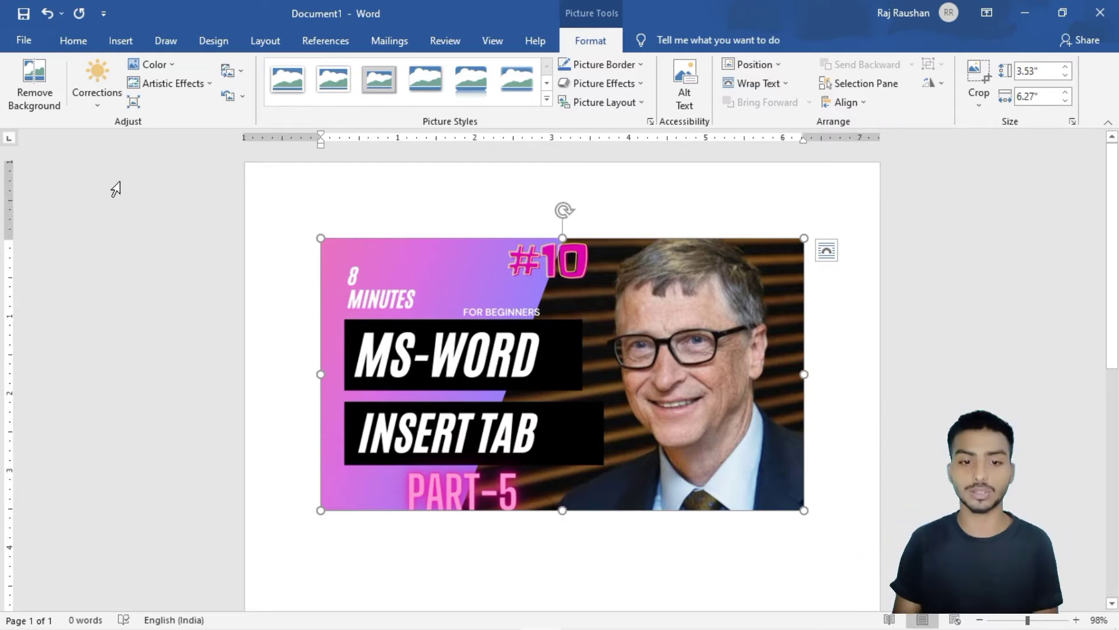
- Try removing the picture's background with the automatic selection, keep the changes, and undo the removal
{"action": "left_click", "coordinate": [37, 79]}
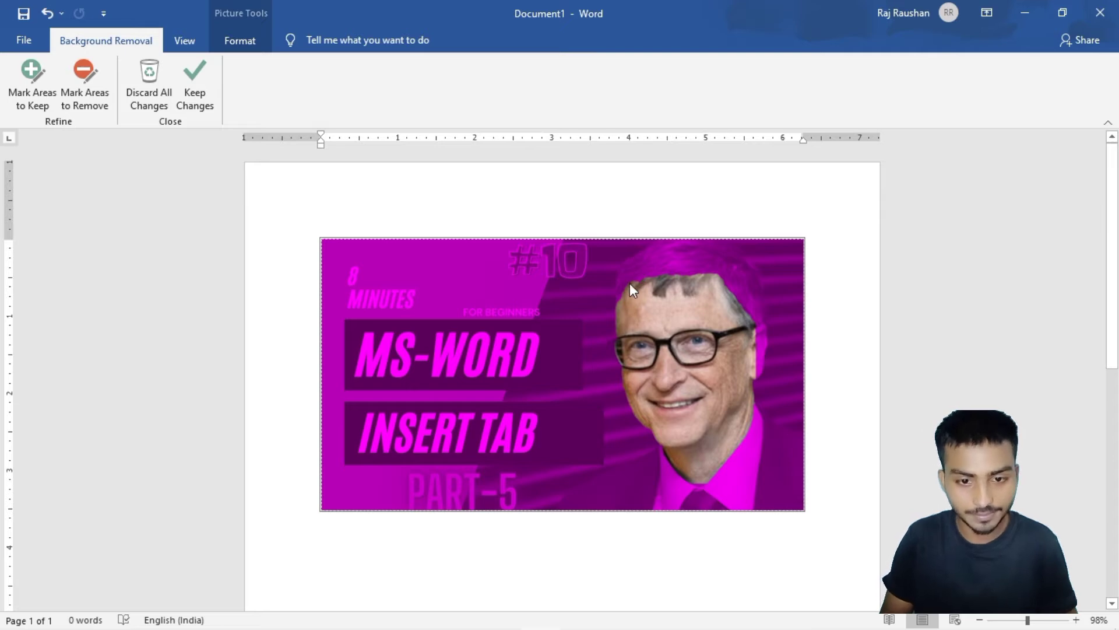
{"action": "left_click", "coordinate": [192, 99]}
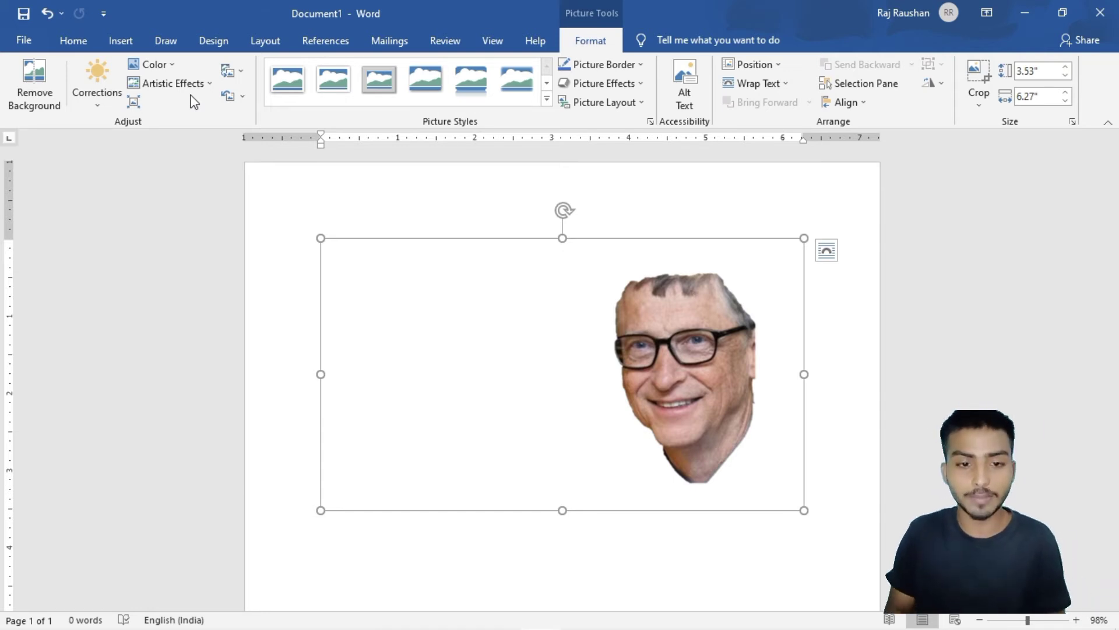
{"action": "key", "text": "ctrl+z"}
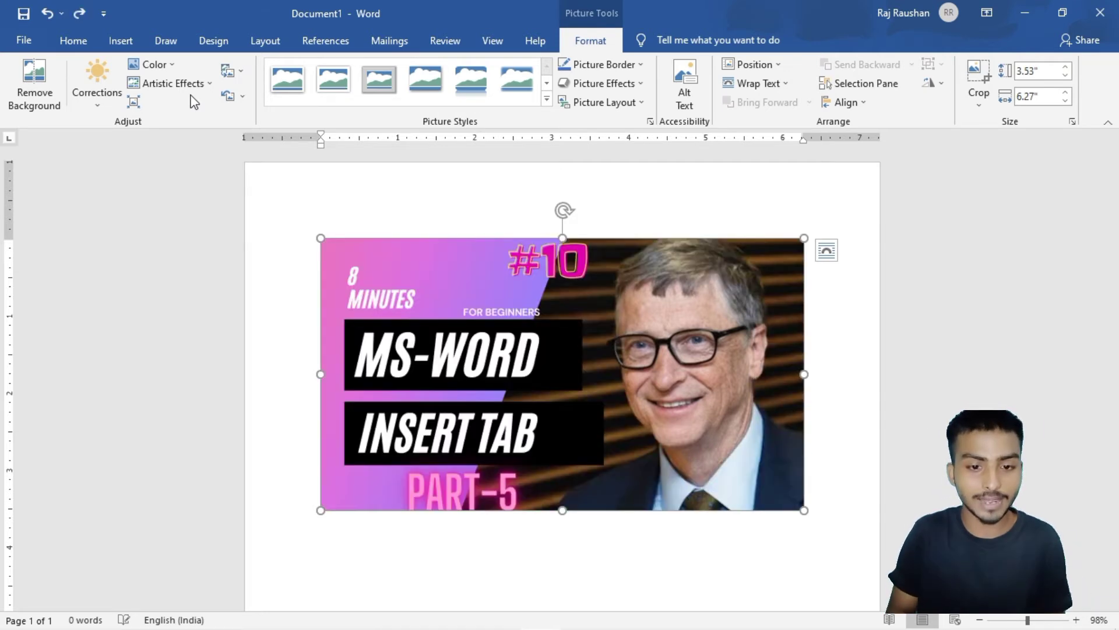
- Apply a darker, high-contrast brightness/contrast correction to the picture and recolor it in light orange
{"action": "left_click", "coordinate": [102, 104]}
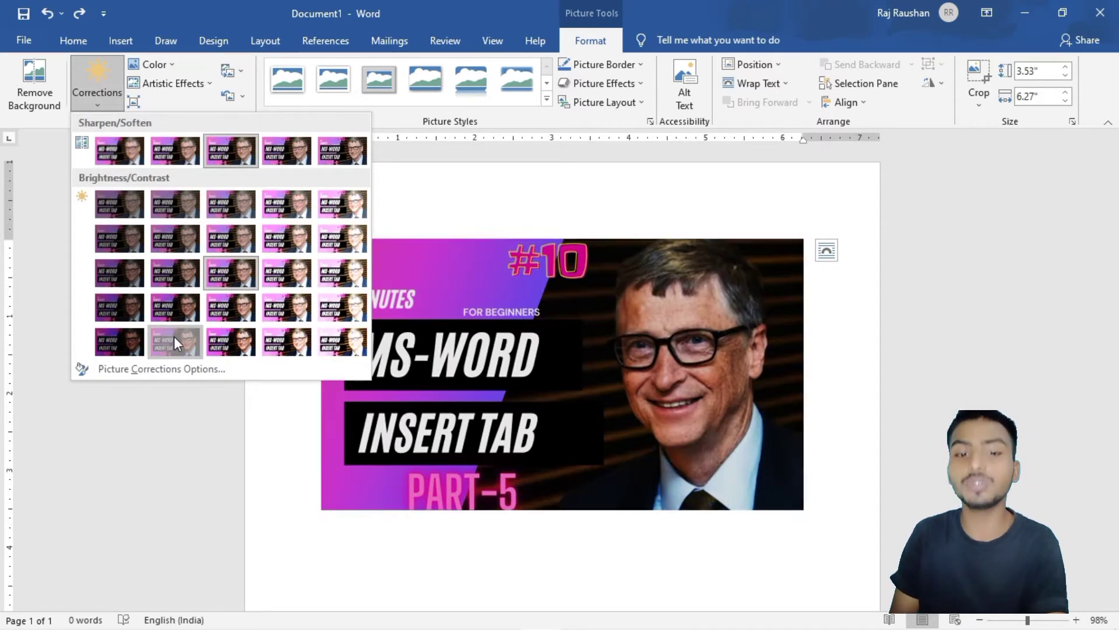
{"action": "left_click", "coordinate": [174, 341]}
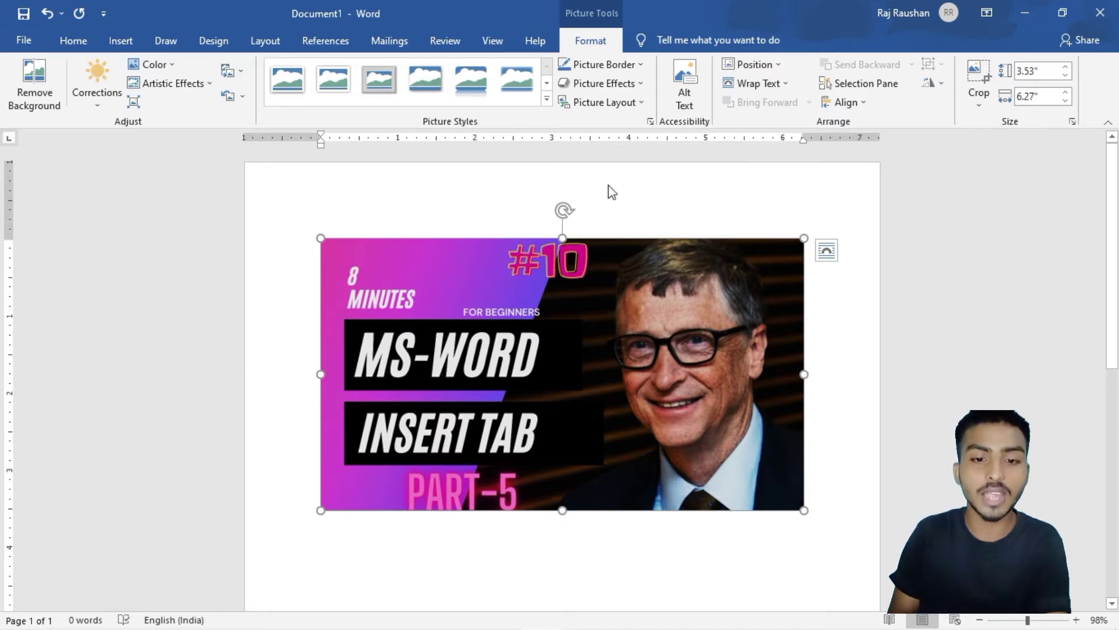
{"action": "left_click", "coordinate": [167, 65]}
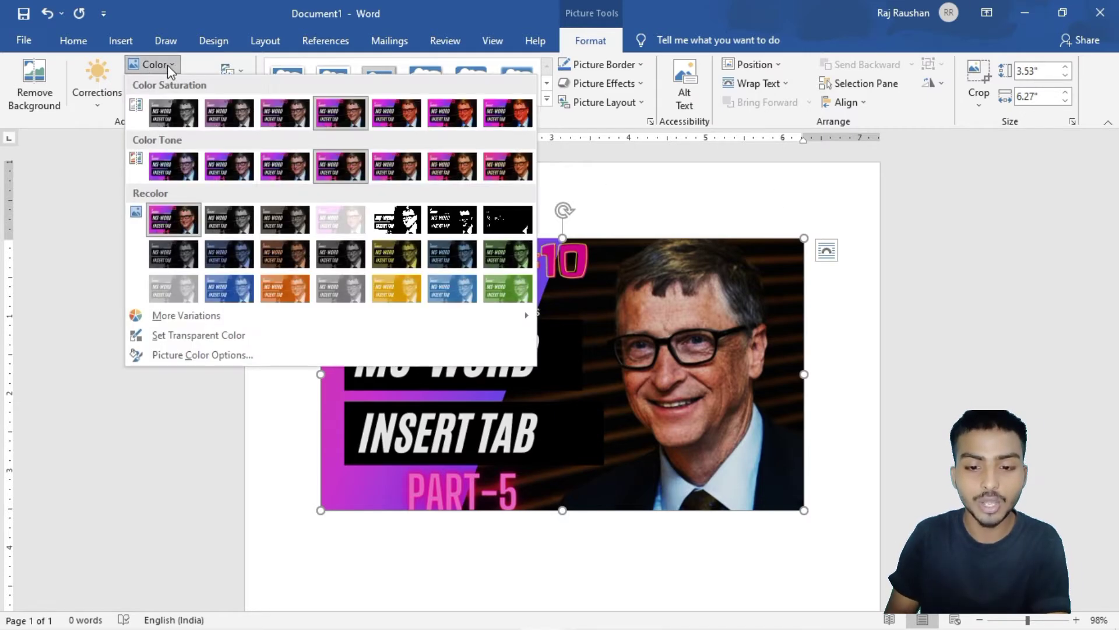
{"action": "left_click", "coordinate": [295, 287]}
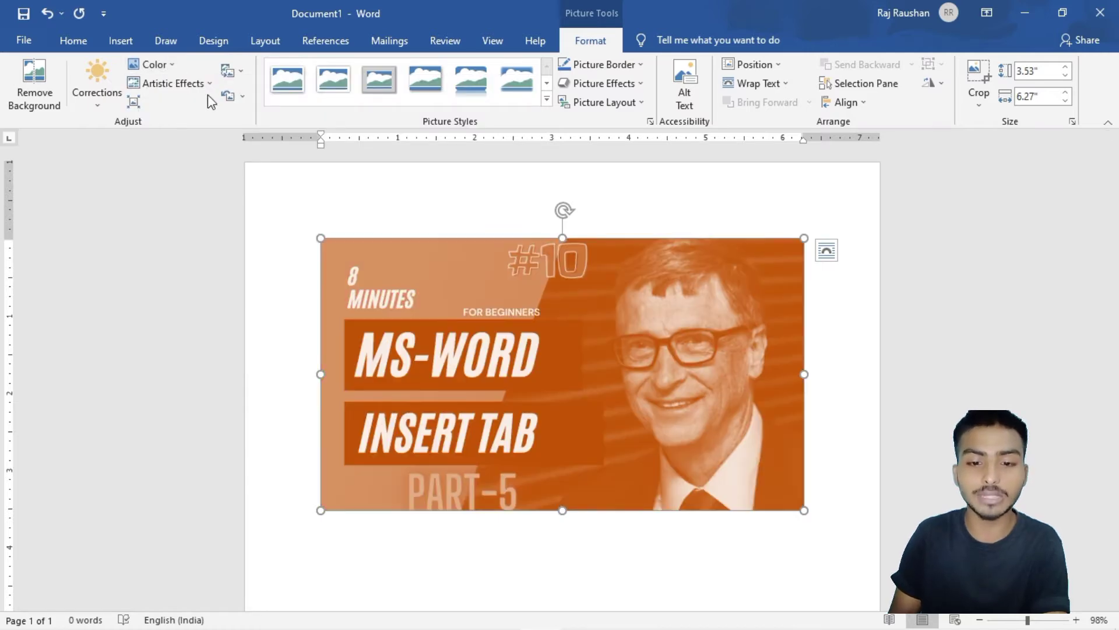
- Try a grainy artistic effect on the picture, and undo it together with the recoloring and the correction
{"action": "left_click", "coordinate": [175, 84]}
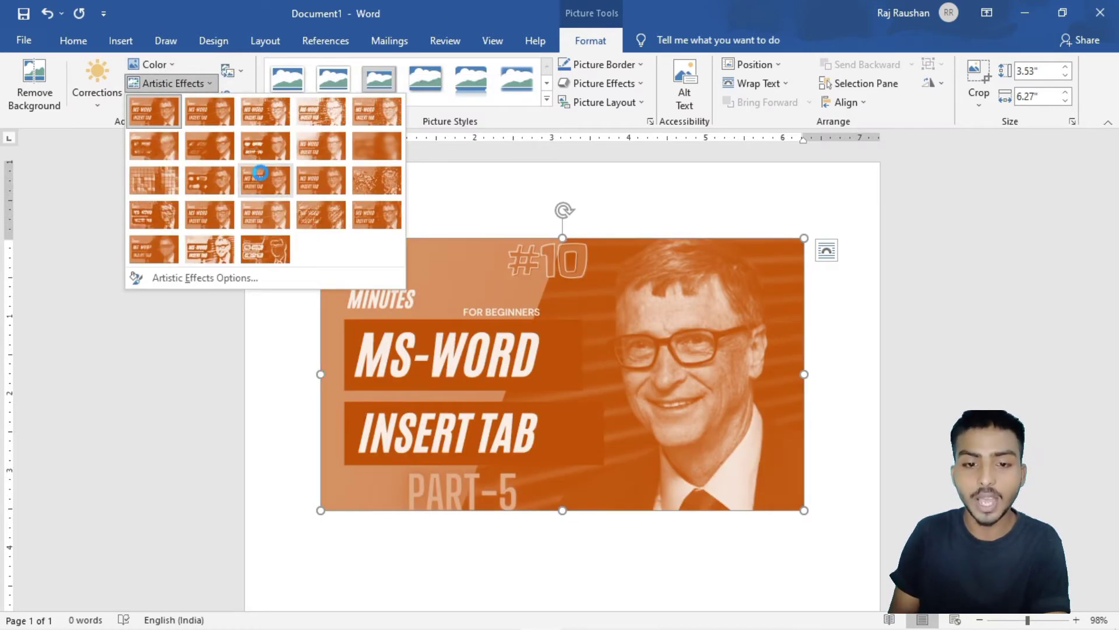
{"action": "left_click", "coordinate": [261, 178]}
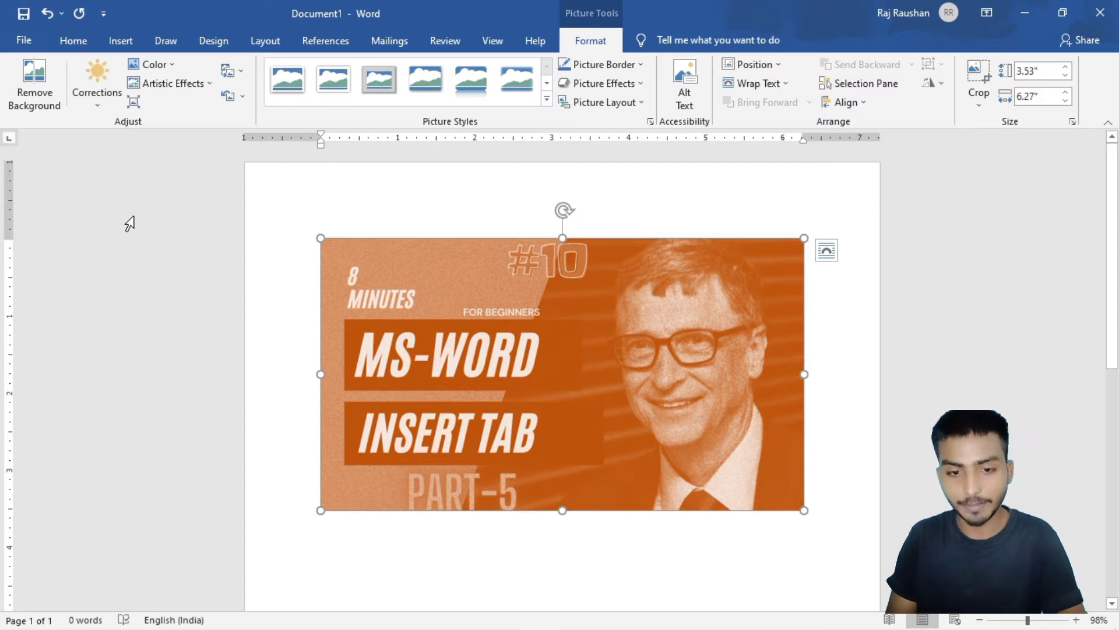
{"action": "key", "text": "ctrl+z"}
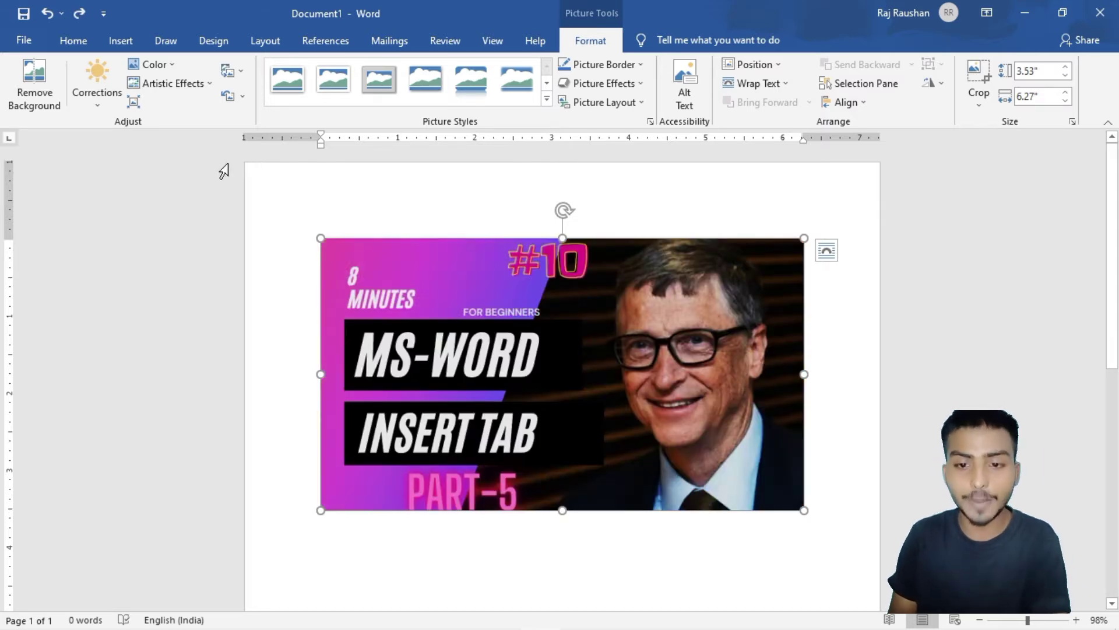
{"action": "key", "text": "ctrl+z"}
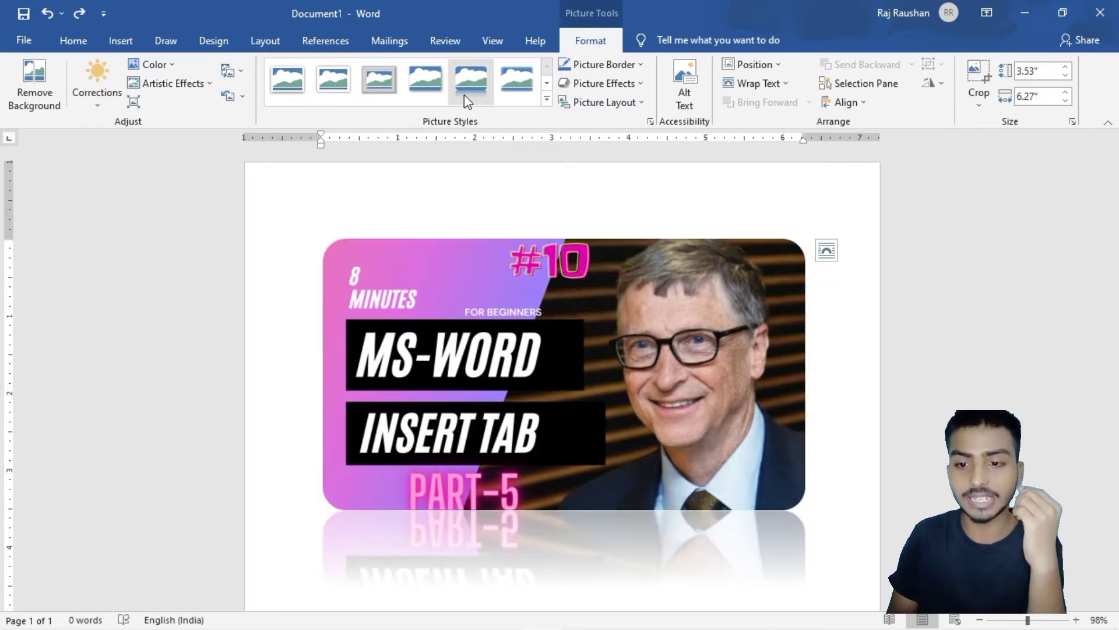
- Apply the rounded picture style with a reflection and try to move the picture freely on the page
{"action": "left_click", "coordinate": [464, 95]}
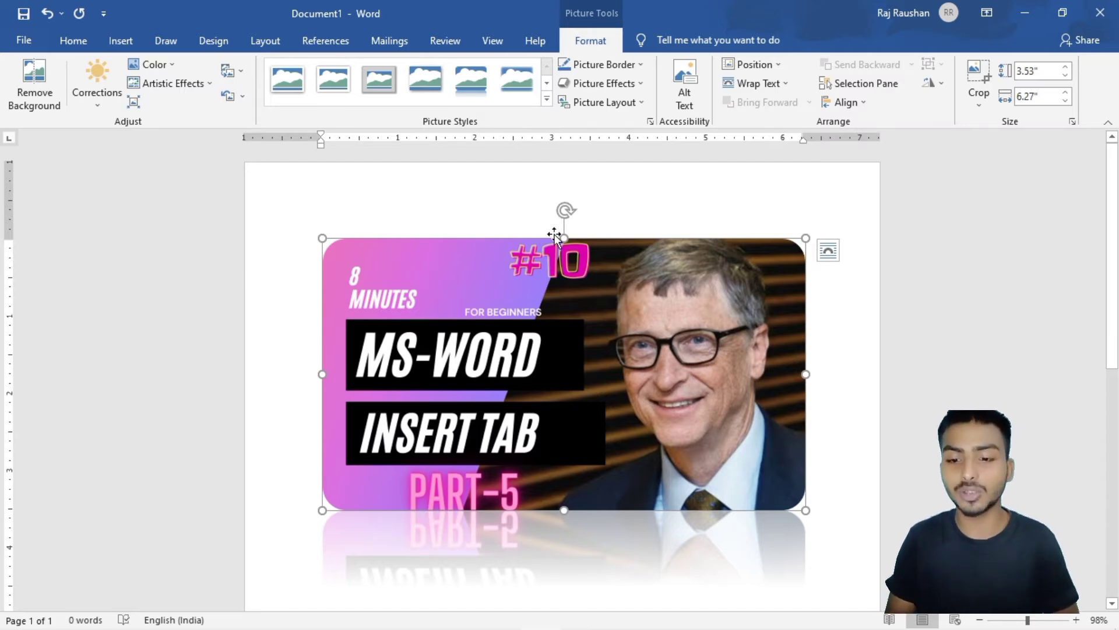
{"action": "left_click_drag", "start_coordinate": [562, 346], "coordinate": [537, 334]}
{"action": "left_click_drag", "start_coordinate": [648, 286], "coordinate": [438, 454]}
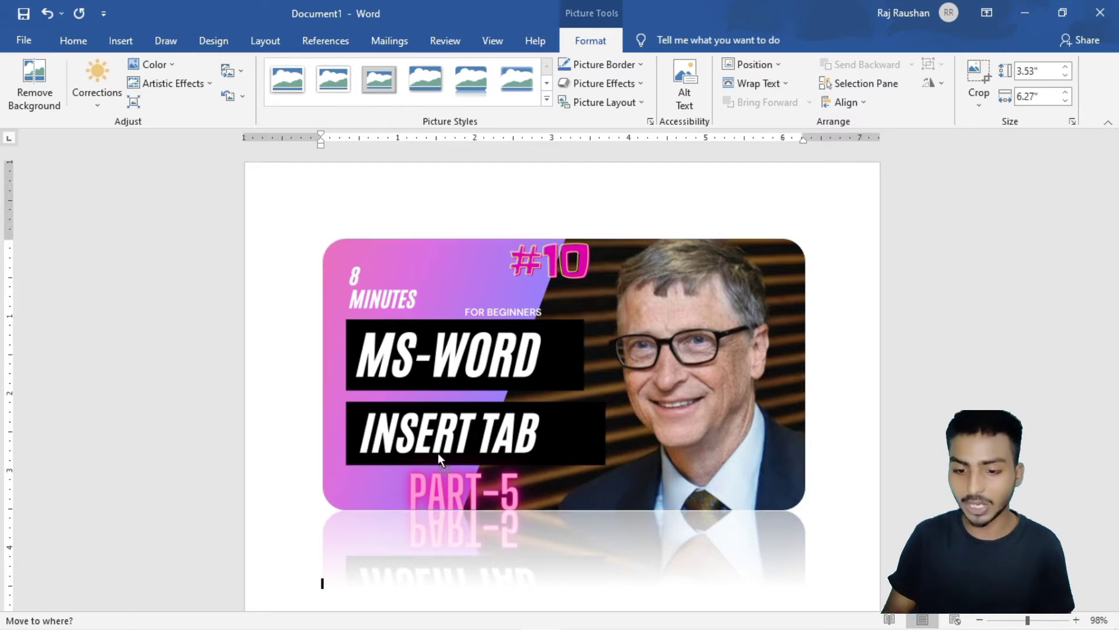
{"action": "left_click_drag", "start_coordinate": [546, 468], "coordinate": [470, 411]}
{"action": "key", "text": "Right"}
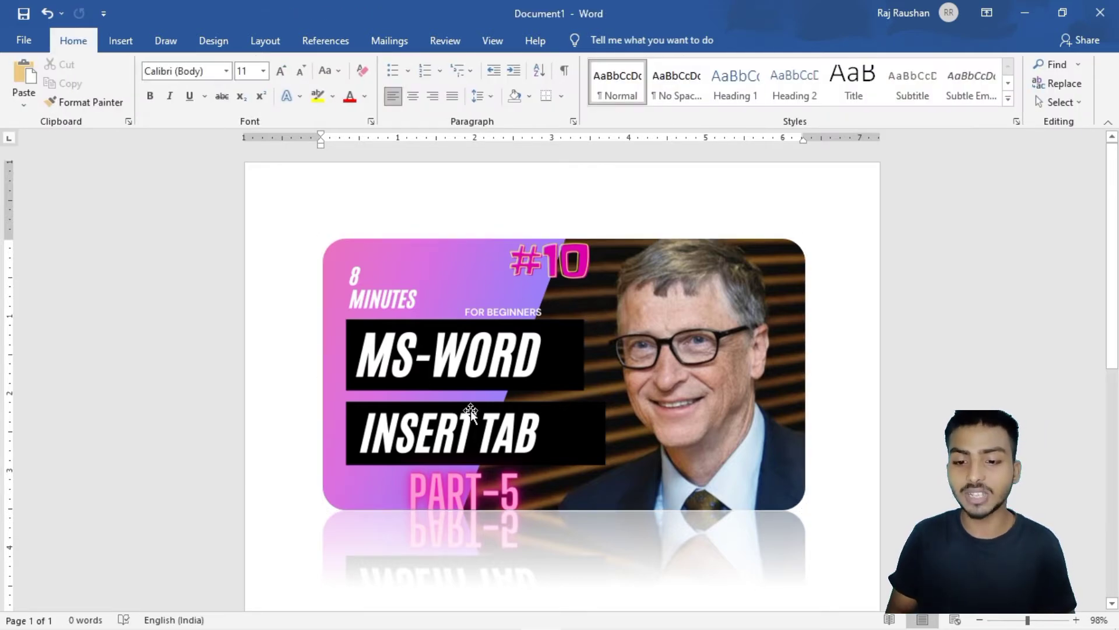
{"action": "left_click_drag", "start_coordinate": [510, 319], "coordinate": [496, 268]}
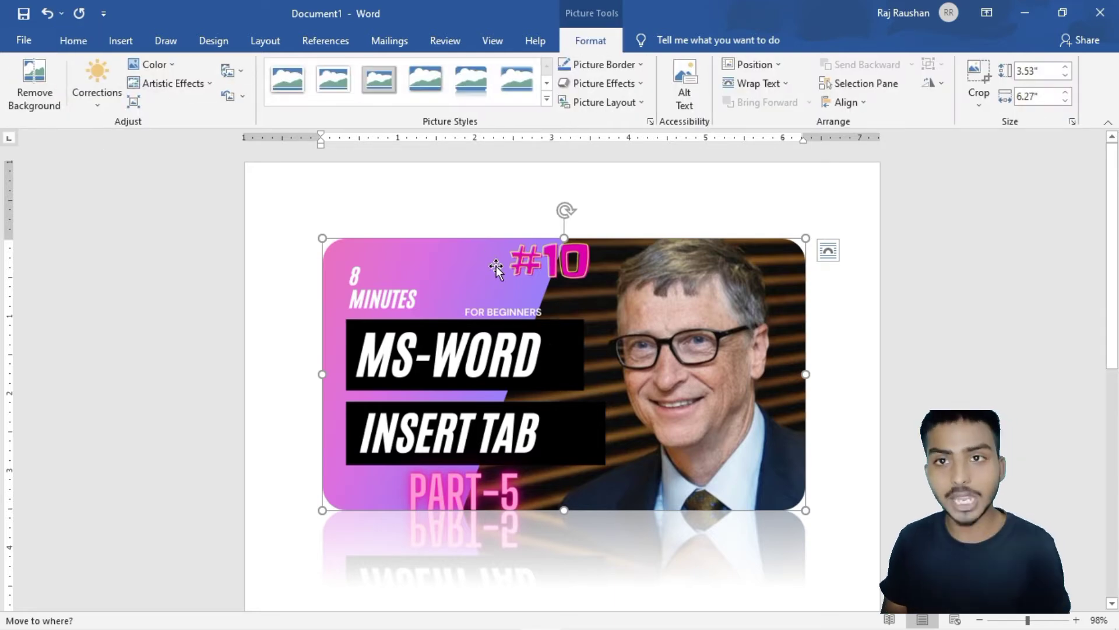
- Set the picture's text wrapping to Square and shift the picture slightly to the left on the page
{"action": "left_click", "coordinate": [792, 86]}
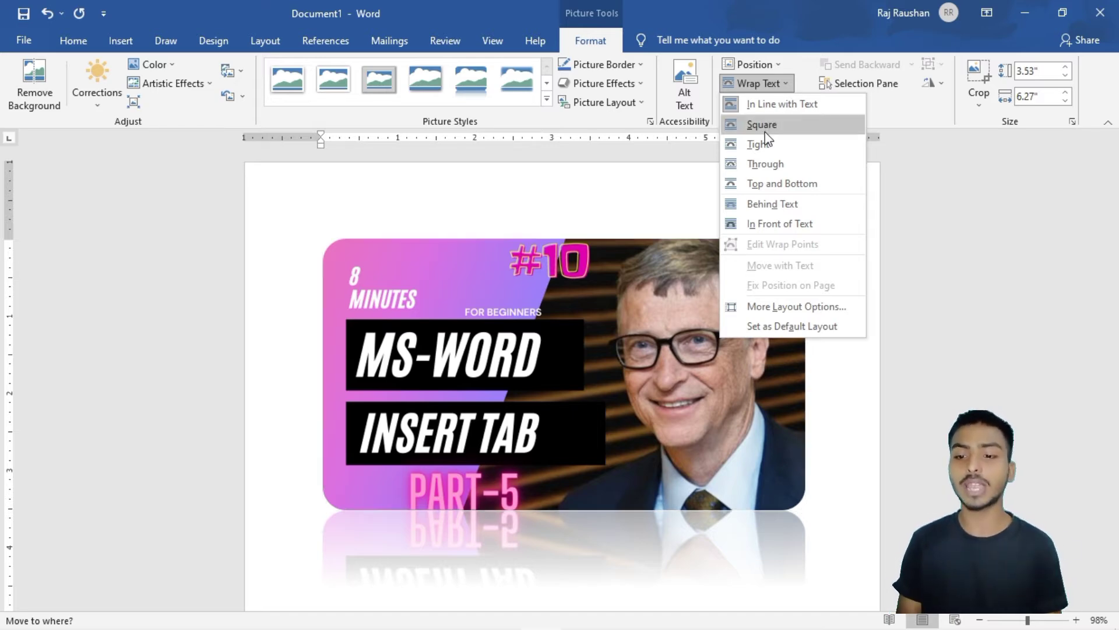
{"action": "left_click", "coordinate": [765, 129]}
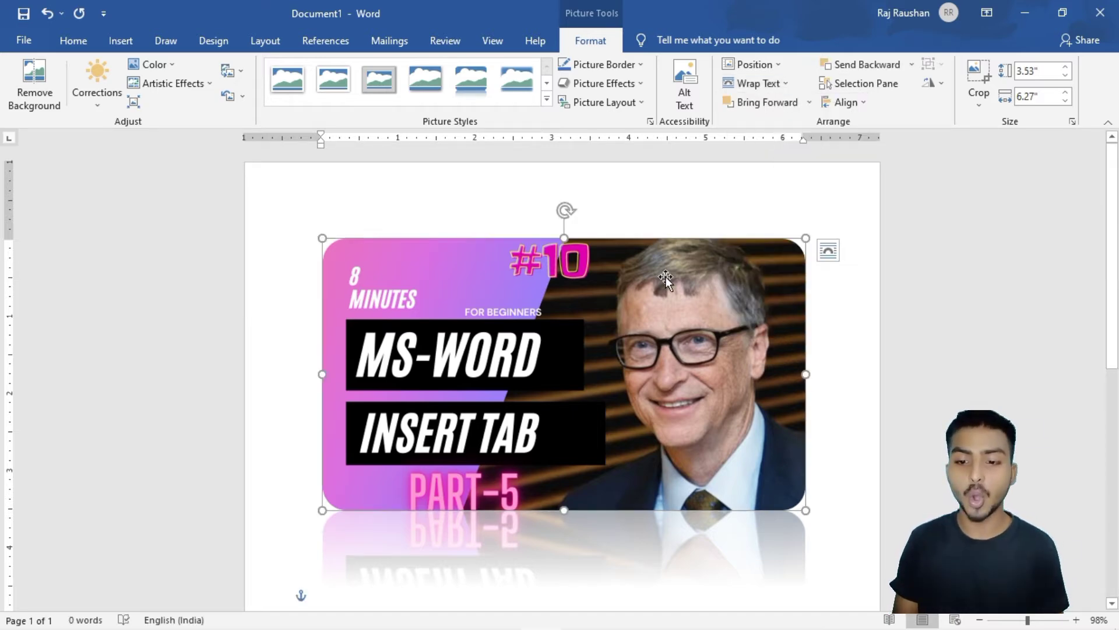
{"action": "left_click_drag", "start_coordinate": [665, 277], "coordinate": [645, 179]}
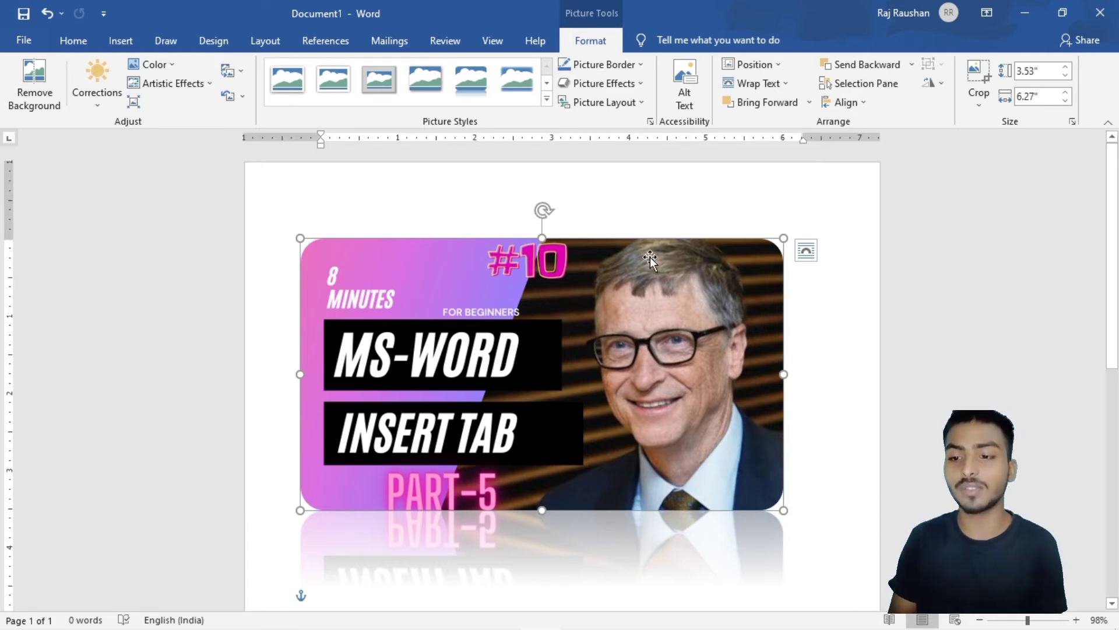
{"action": "left_click", "coordinate": [758, 83]}
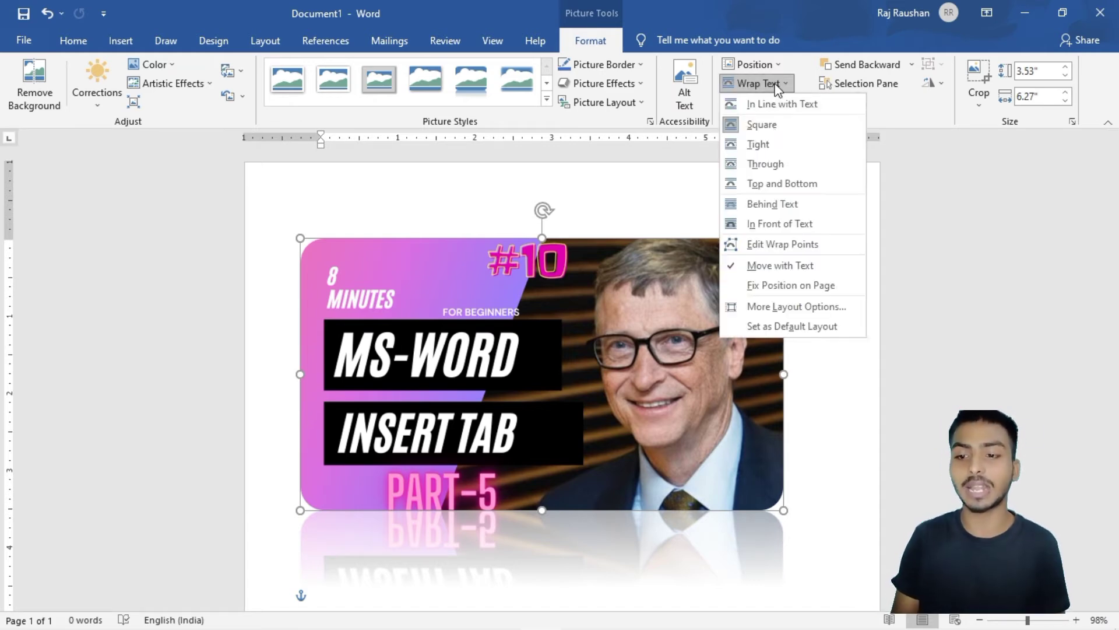
{"action": "left_click", "coordinate": [774, 125]}
{"action": "left_click_drag", "start_coordinate": [662, 284], "coordinate": [576, 175]}
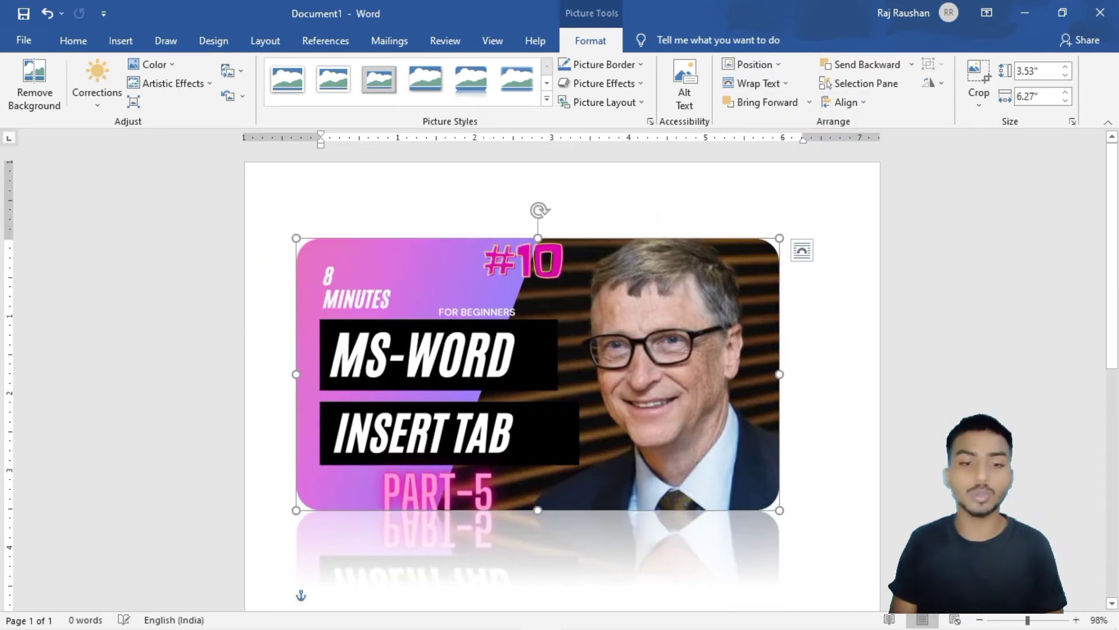
- Undo all the picture edits and the picture insertion to return to an empty page
{"action": "left_click", "coordinate": [139, 43]}
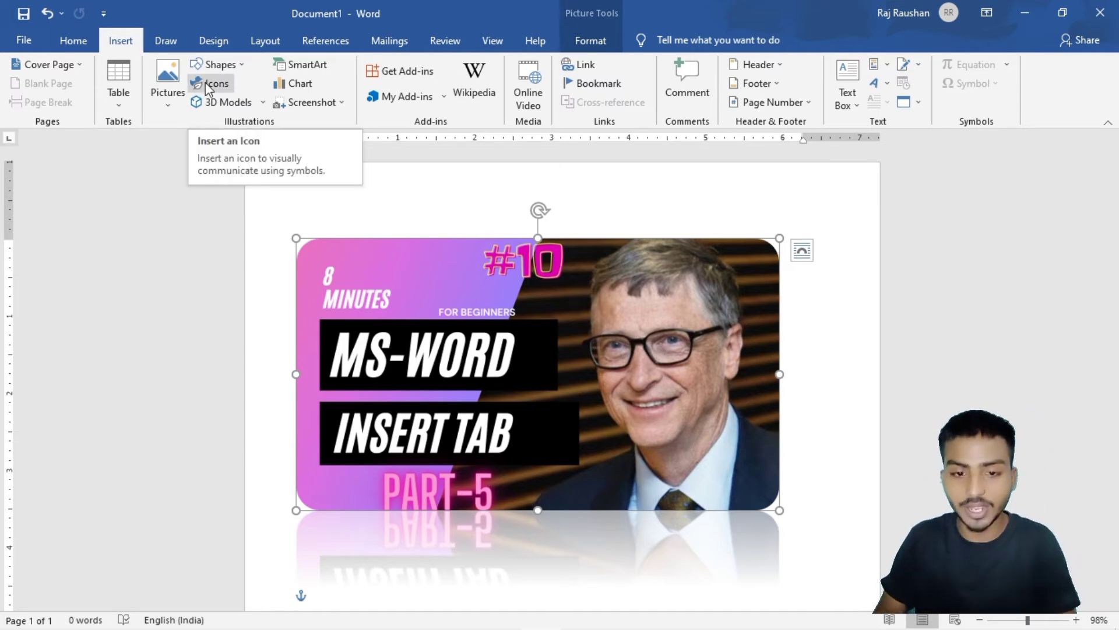
{"action": "key", "text": "ctrl+z"}
{"action": "key", "text": "ctrl+z"}
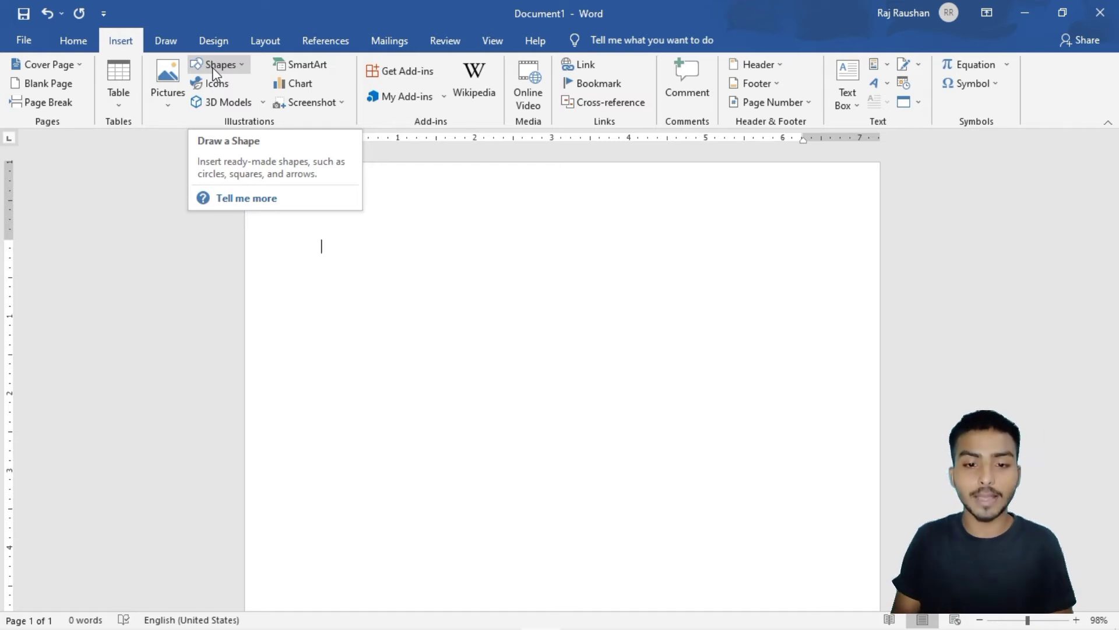
- Draw a ribbon banner shape about 5.19 inches wide and 1.52 inches high across the upper part of the page
{"action": "left_click", "coordinate": [212, 66]}
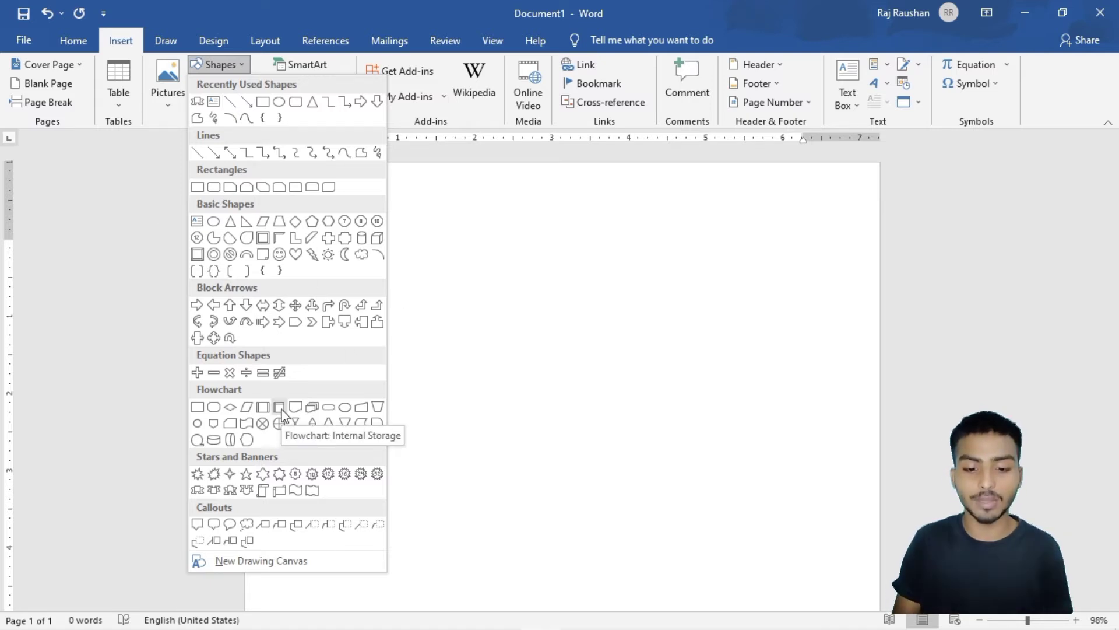
{"action": "left_click", "coordinate": [209, 491]}
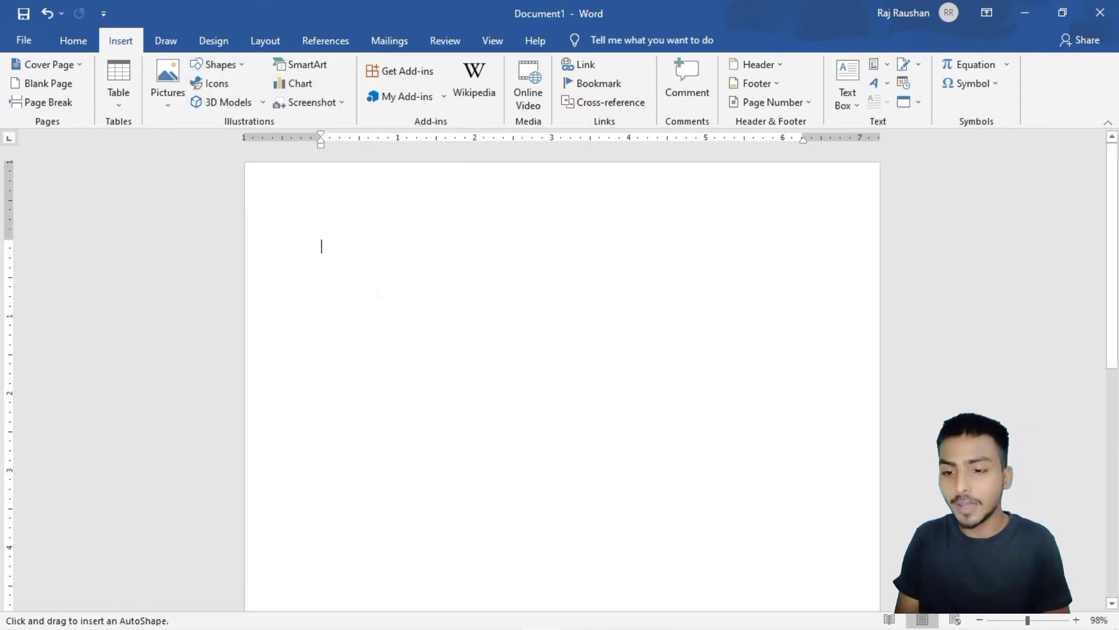
{"action": "mouse_move", "coordinate": [356, 306]}
{"action": "left_mouse_down"}
{"action": "mouse_move", "coordinate": [657, 232]}
{"action": "mouse_move", "coordinate": [674, 205]}
{"action": "mouse_move", "coordinate": [766, 201]}
{"action": "mouse_move", "coordinate": [758, 188]}
{"action": "left_mouse_up"}
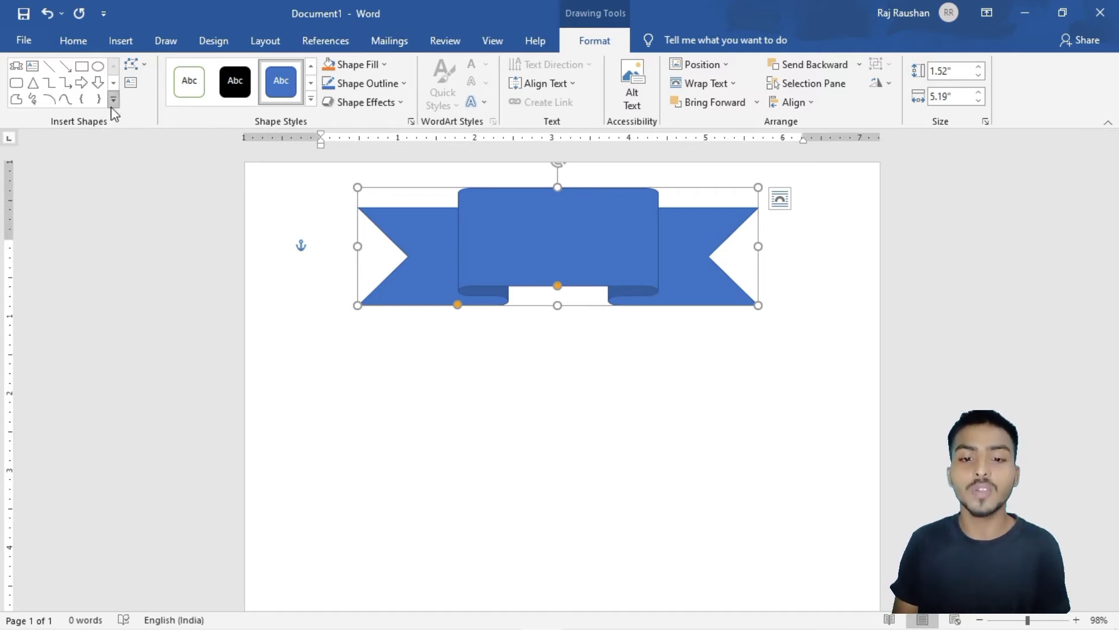
- Apply the gold theme shape style with a solid fill and a white outline to the ribbon banner
{"action": "left_click", "coordinate": [309, 72]}
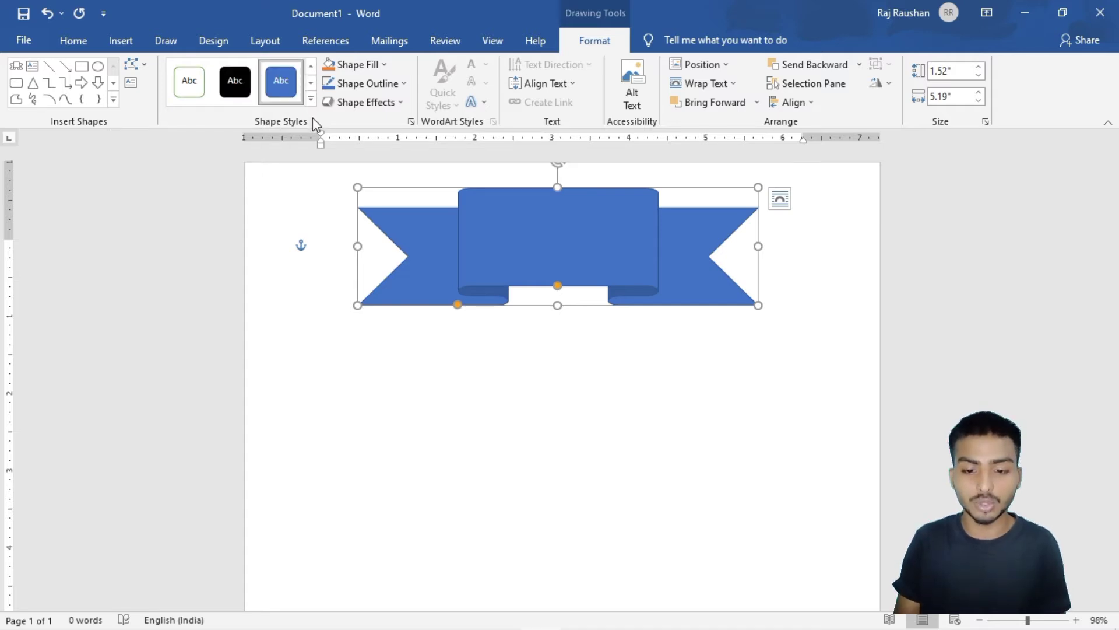
{"action": "left_click", "coordinate": [312, 101]}
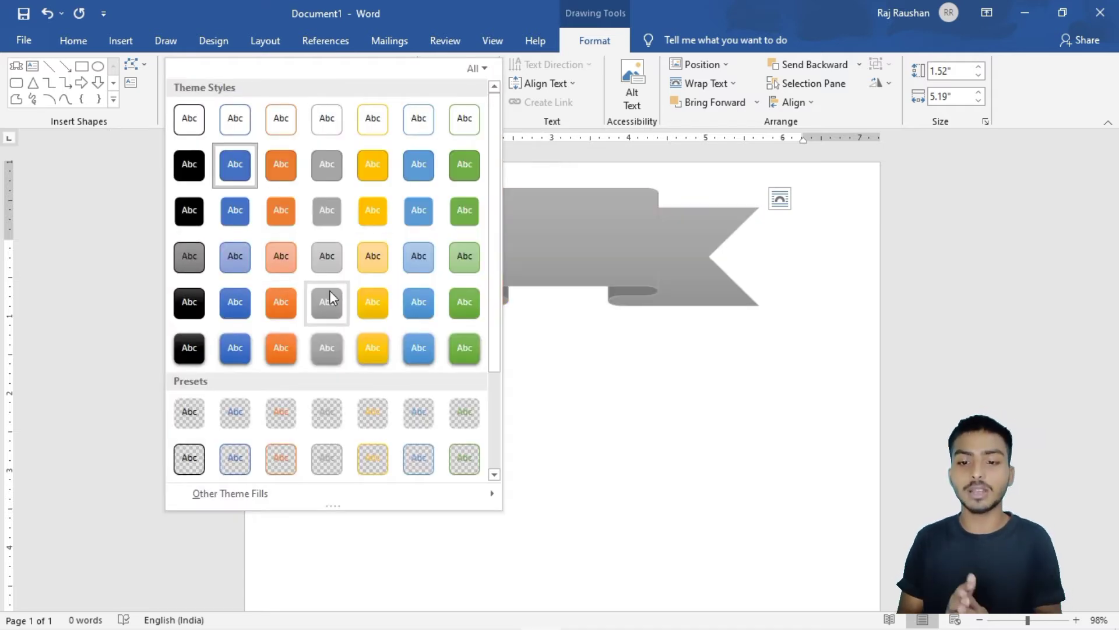
{"action": "left_click", "coordinate": [369, 222]}
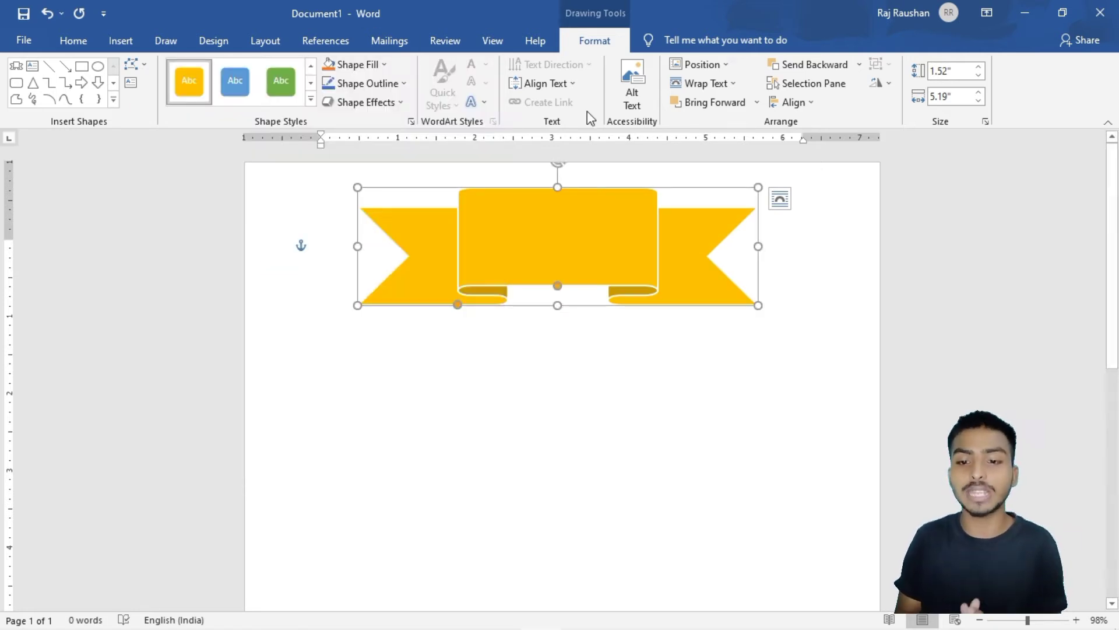
- Add the text "Learn Digital" inside the ribbon banner shape
{"action": "left_click", "coordinate": [477, 103]}
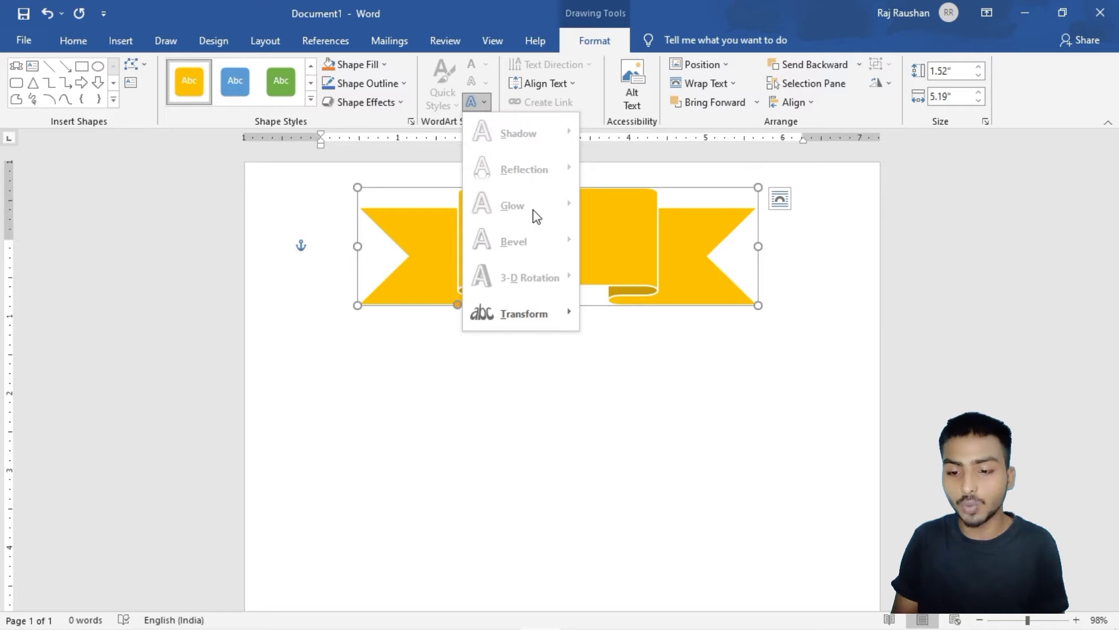
{"action": "mouse_move", "coordinate": [512, 313]}
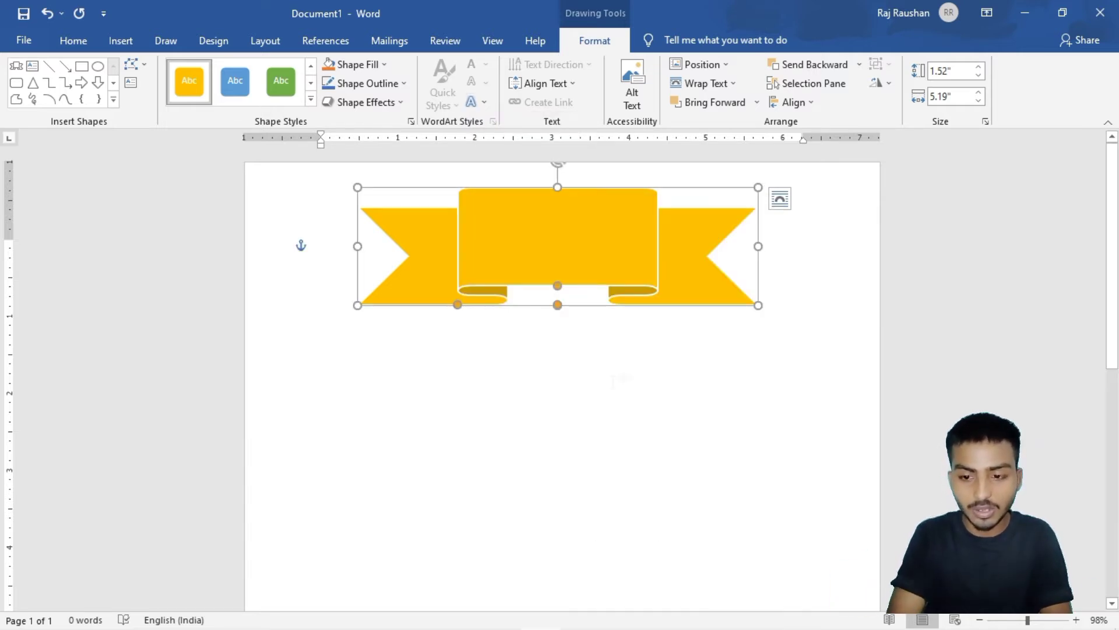
{"action": "type", "text": "lear"}
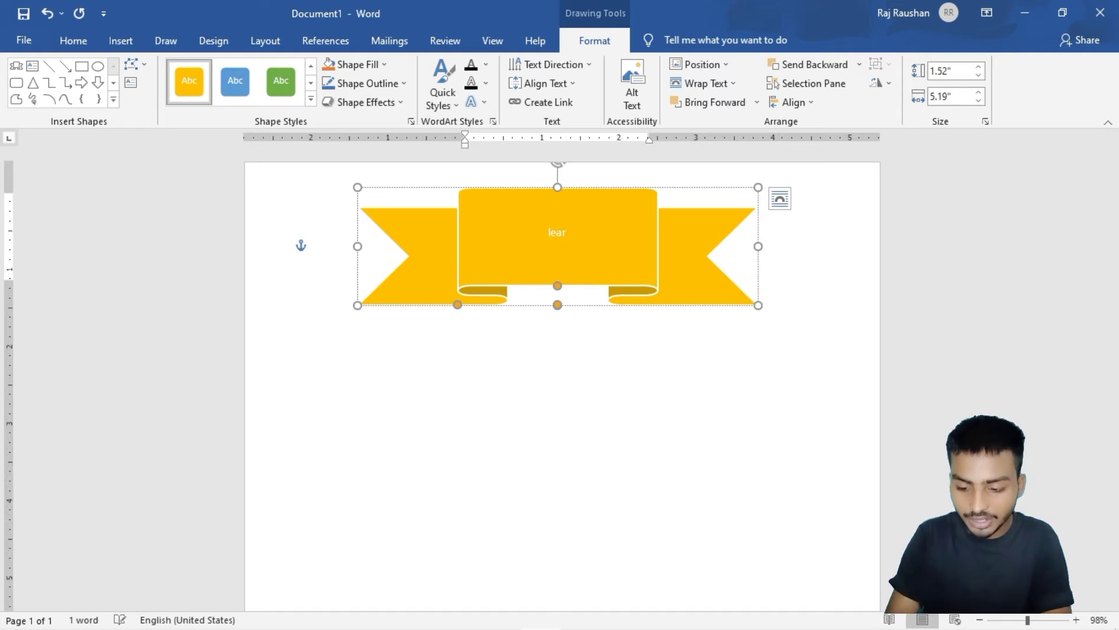
{"action": "type", "text": "n a"}
{"action": "key", "text": "BackSpace"}
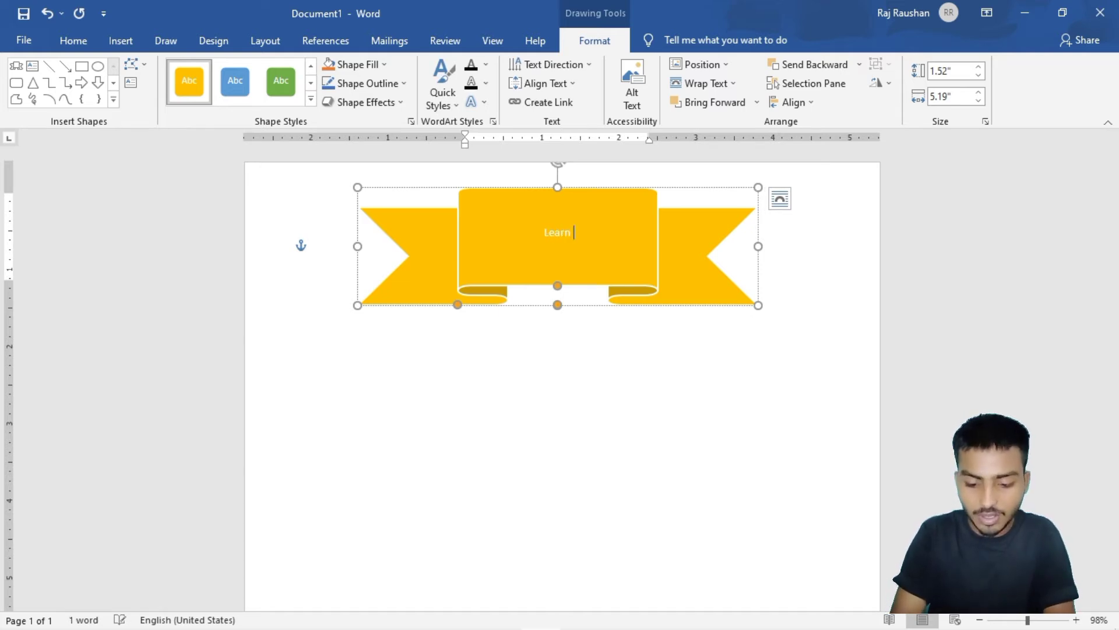
{"action": "type", "text": "Digita"}
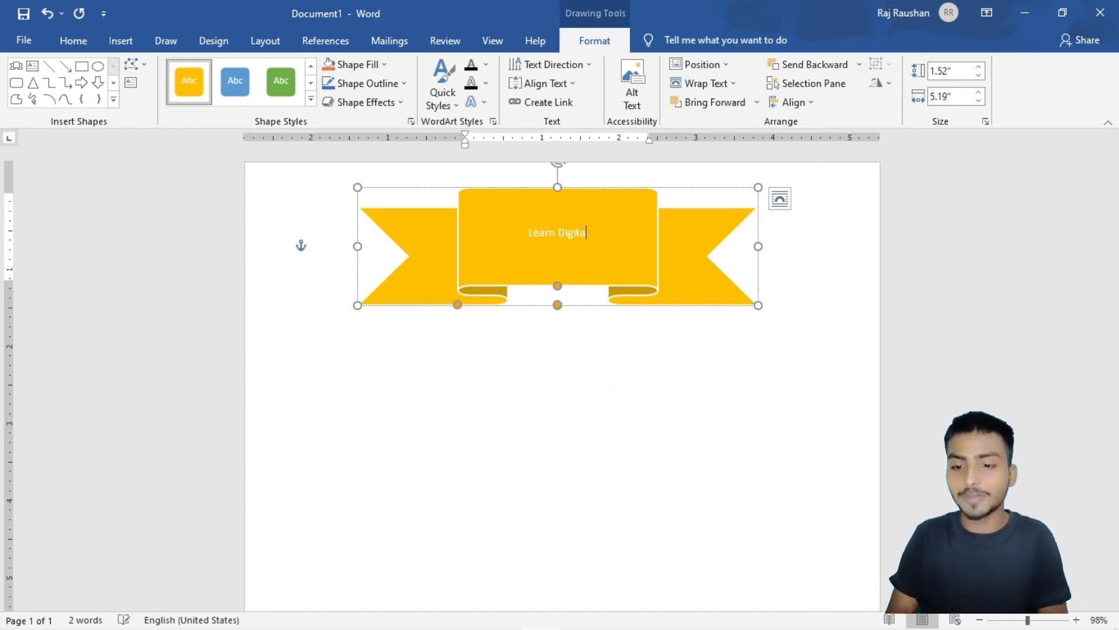
{"action": "type", "text": "l"}
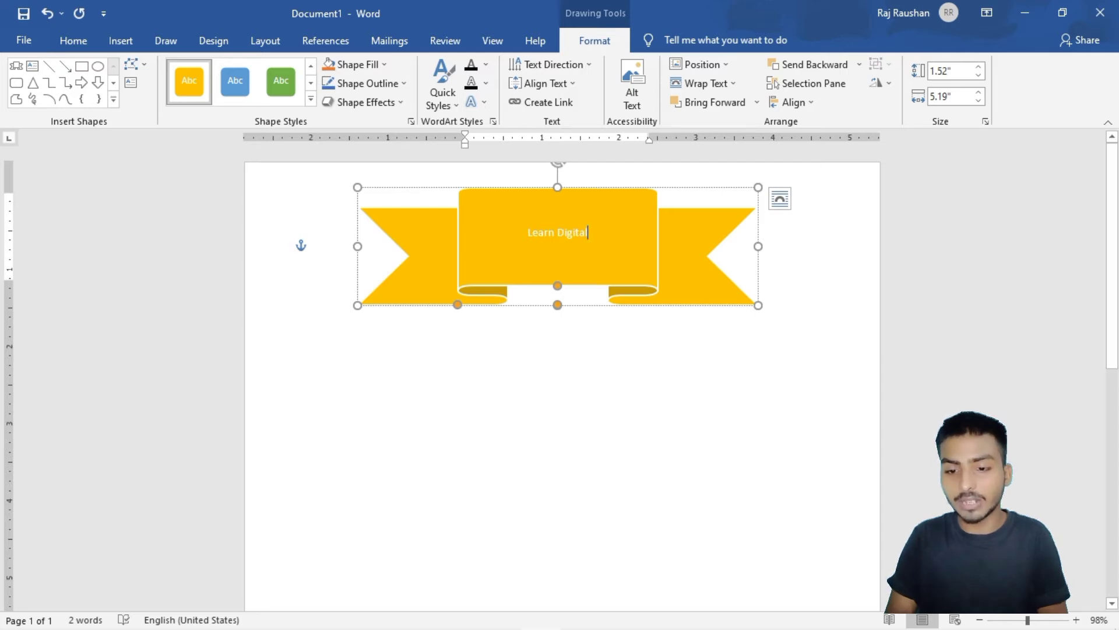
- Enlarge the ribbon banner to about 5.38 inches wide and 1.67 inches high, and clear the whole page
{"action": "left_click_drag", "start_coordinate": [757, 305], "coordinate": [773, 316]}
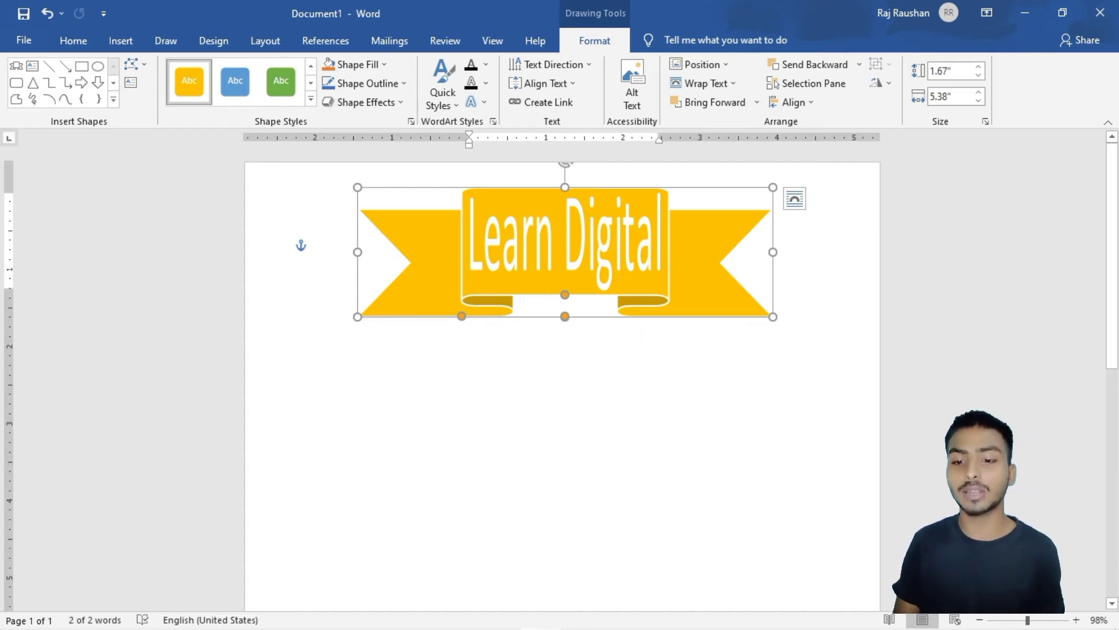
{"action": "left_click", "coordinate": [653, 344]}
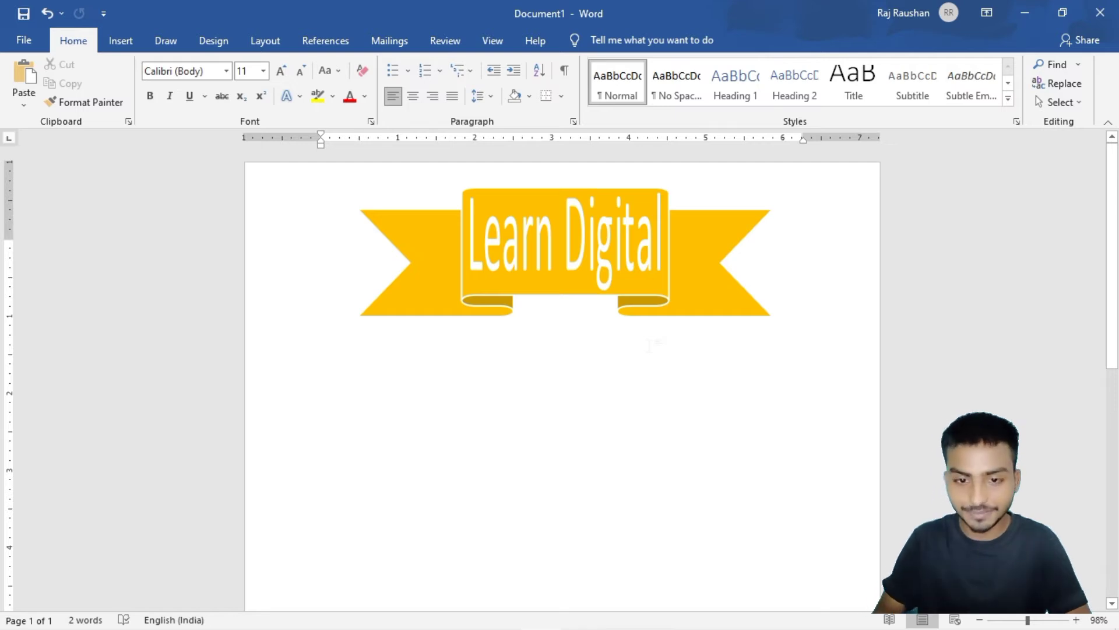
{"action": "key", "text": "ctrl+a"}
{"action": "key", "text": "Delete"}
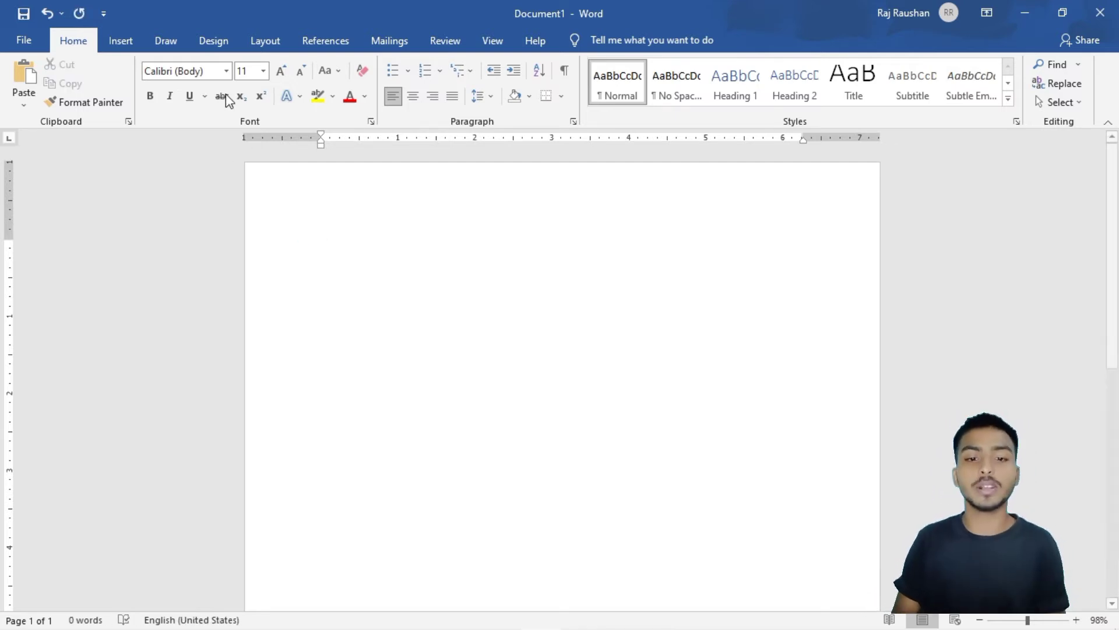
- Insert the ringing telephone handset icon from the Accessibility category of the icon library
{"action": "left_click", "coordinate": [140, 48]}
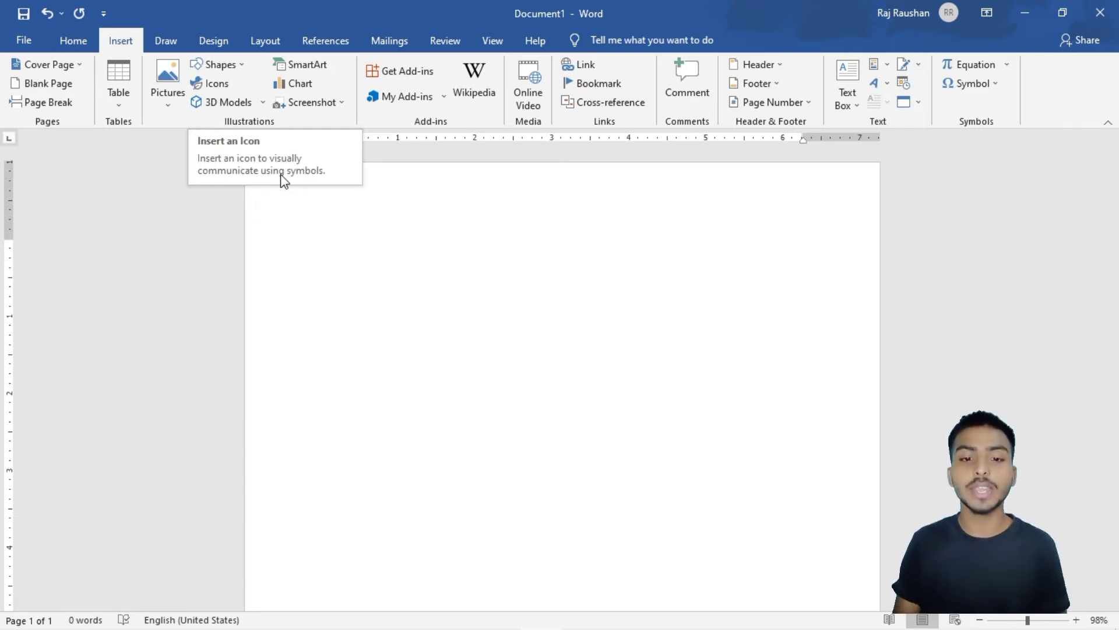
{"action": "left_click", "coordinate": [212, 88]}
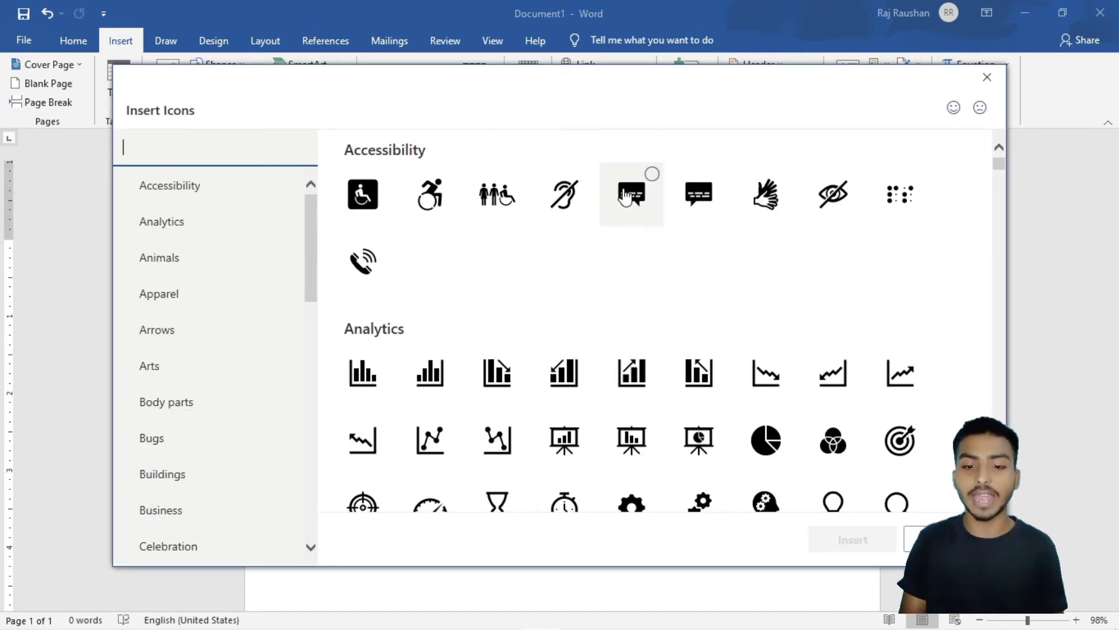
{"action": "left_click", "coordinate": [363, 264]}
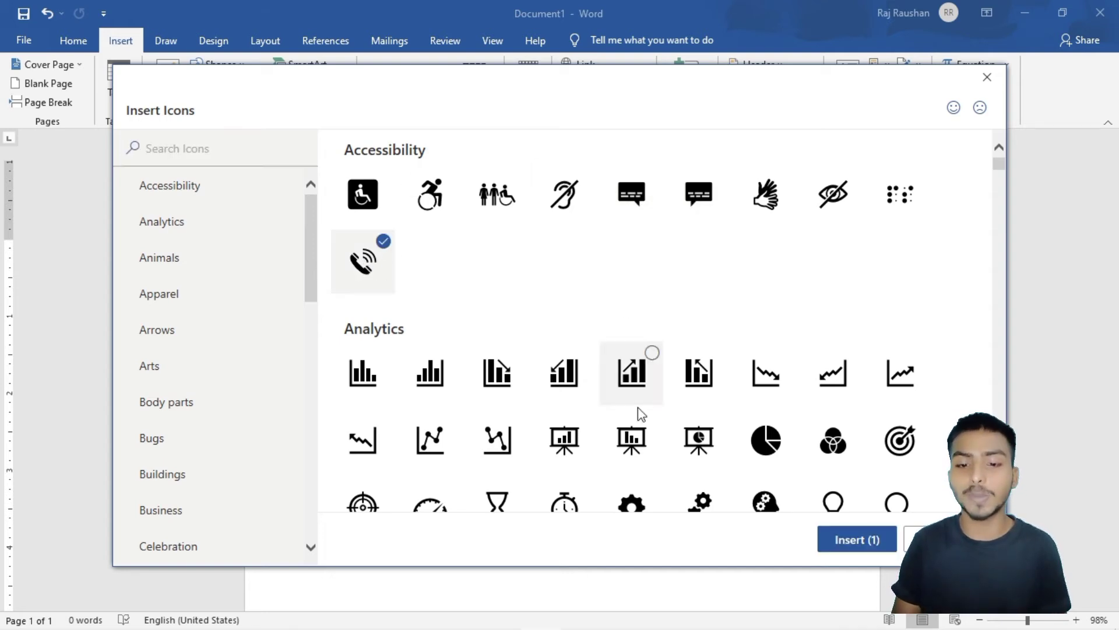
{"action": "left_click", "coordinate": [852, 548]}
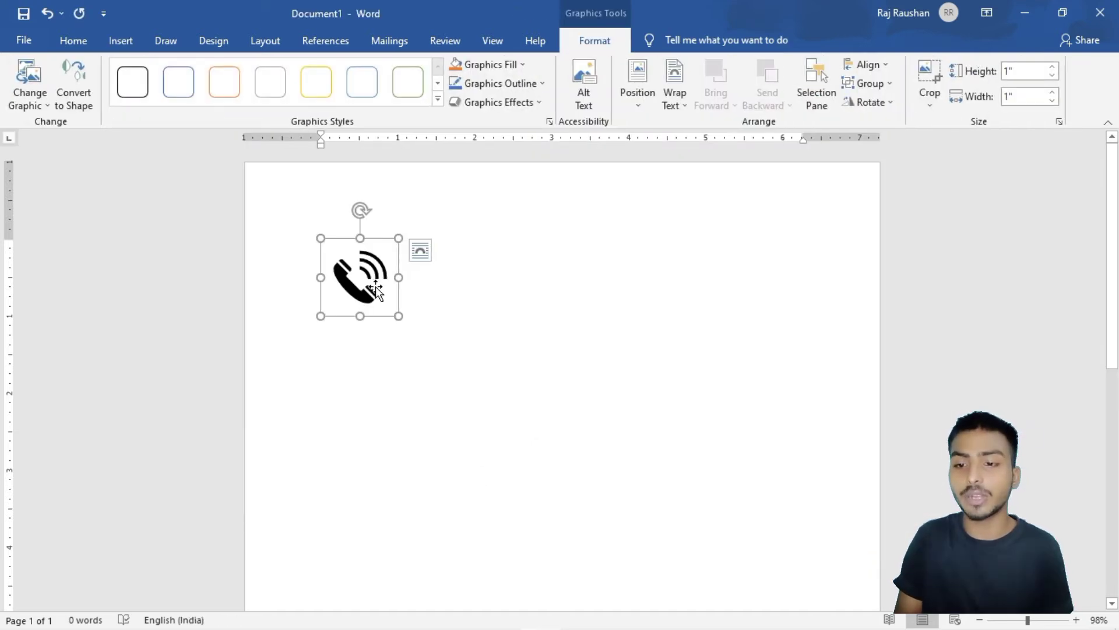
- Set the telephone icon's text wrapping to Square and move it horizontally to the middle of the page
{"action": "left_click", "coordinate": [685, 101]}
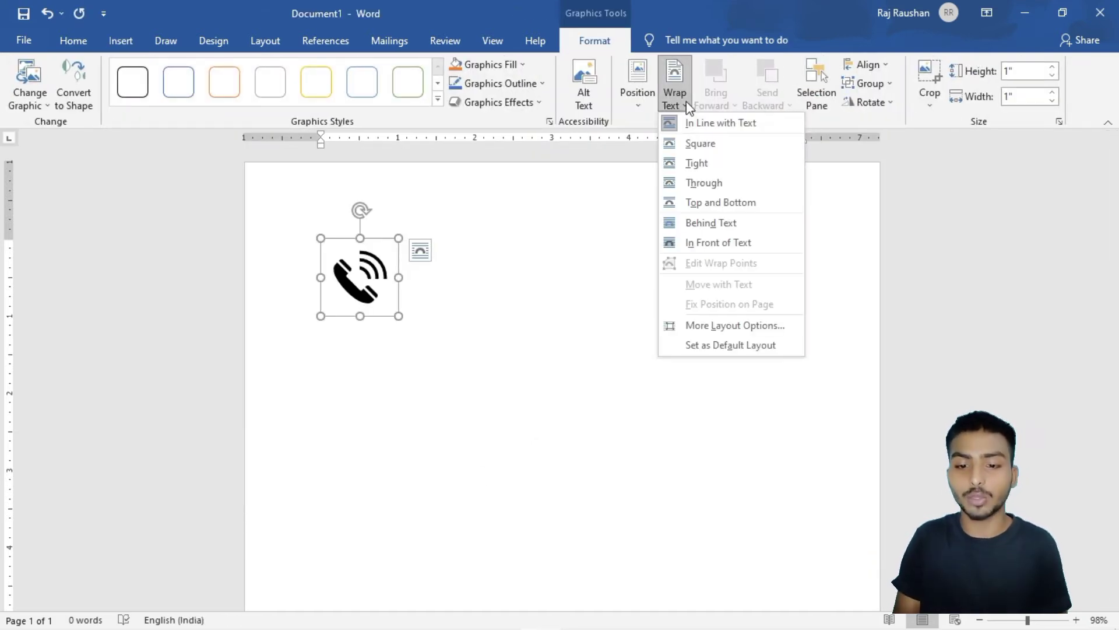
{"action": "left_click", "coordinate": [703, 140]}
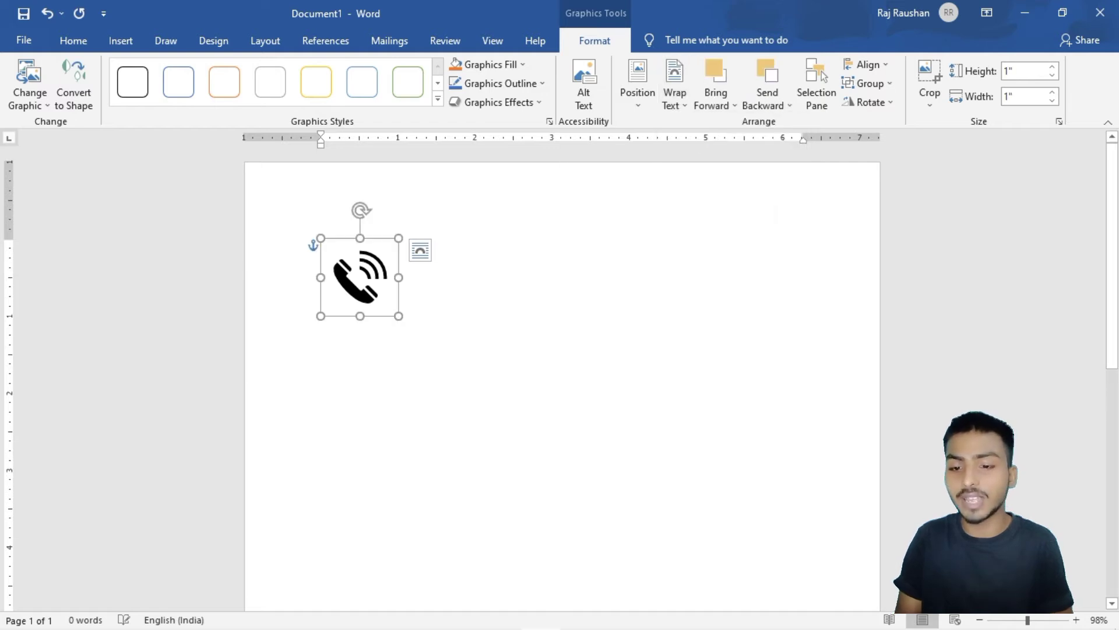
{"action": "left_click_drag", "start_coordinate": [374, 262], "coordinate": [568, 262]}
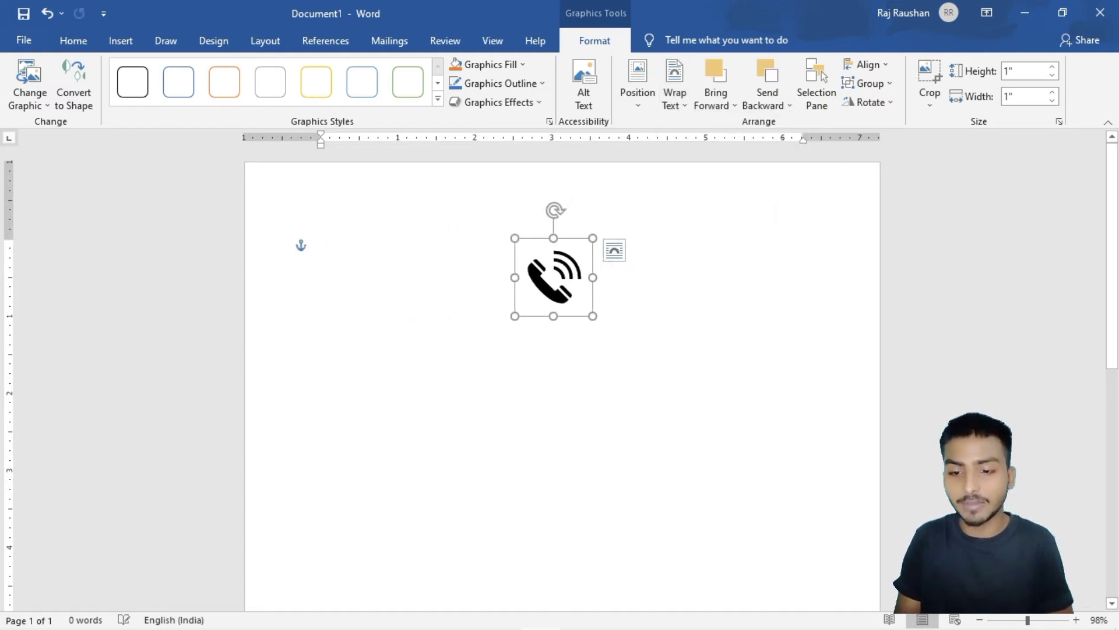
- Enlarge the telephone icon to about 2.36 inches square and delete everything on the page
{"action": "left_click_drag", "start_coordinate": [593, 316], "coordinate": [697, 408]}
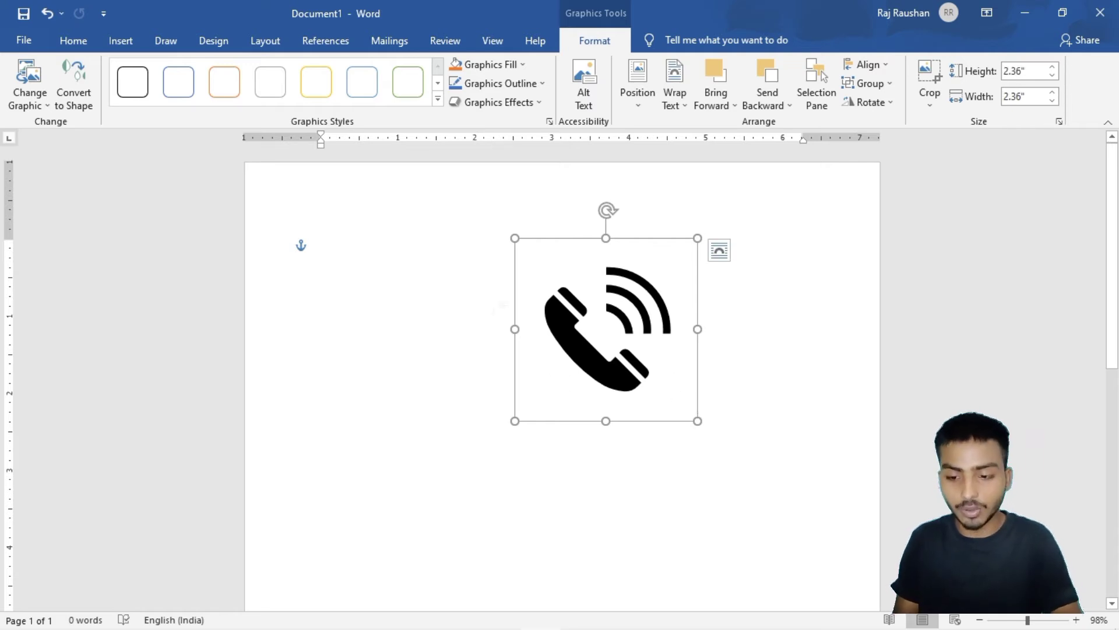
{"action": "key", "text": "ctrl+a"}
{"action": "key", "text": "Delete"}
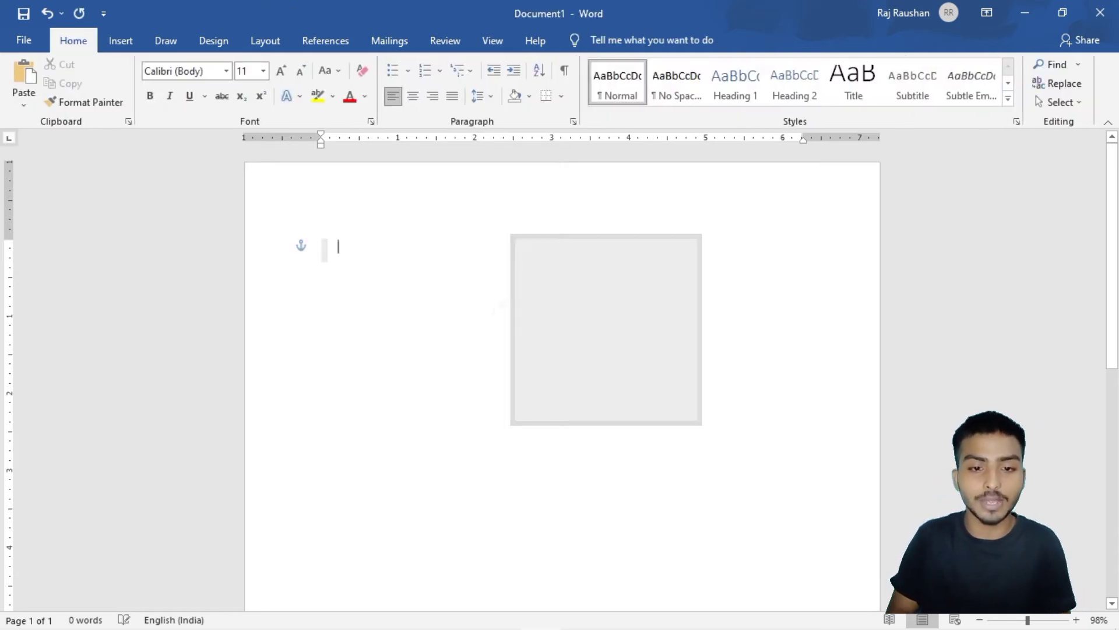
- Insert the smiling emoji with black sunglasses from the Emoji category of the online 3D models
{"action": "left_click", "coordinate": [119, 41]}
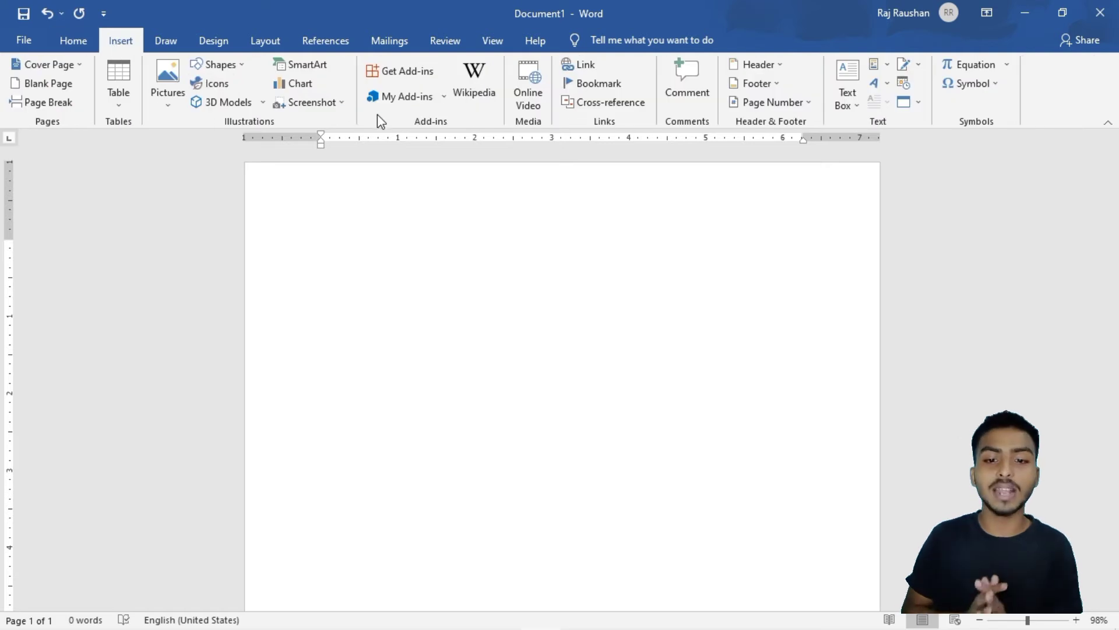
{"action": "left_click", "coordinate": [247, 107]}
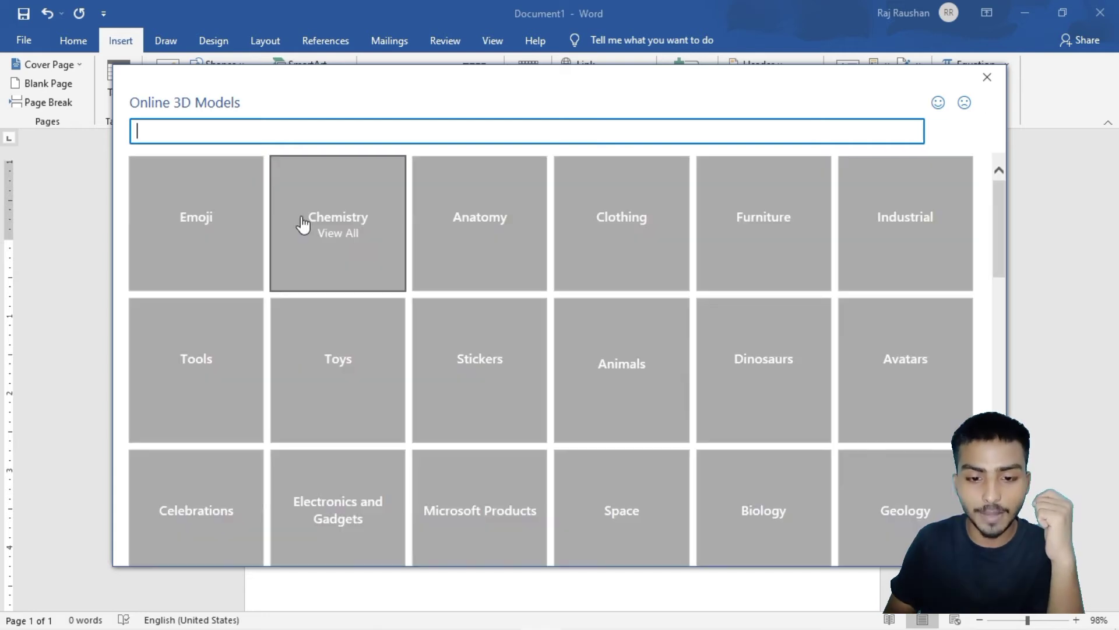
{"action": "left_click", "coordinate": [219, 255]}
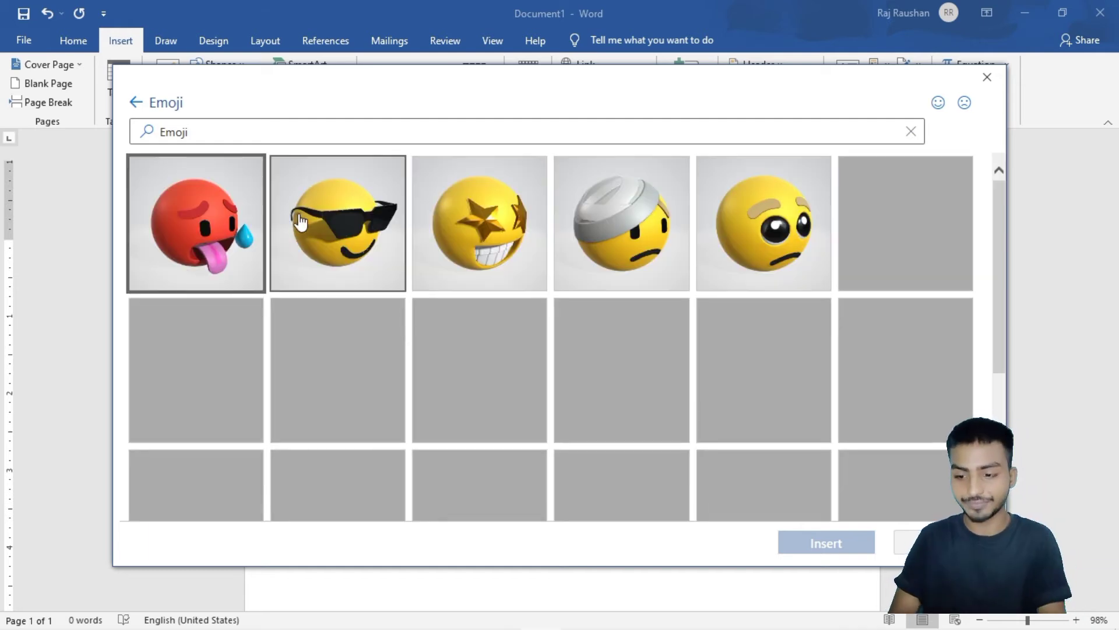
{"action": "left_click", "coordinate": [357, 221]}
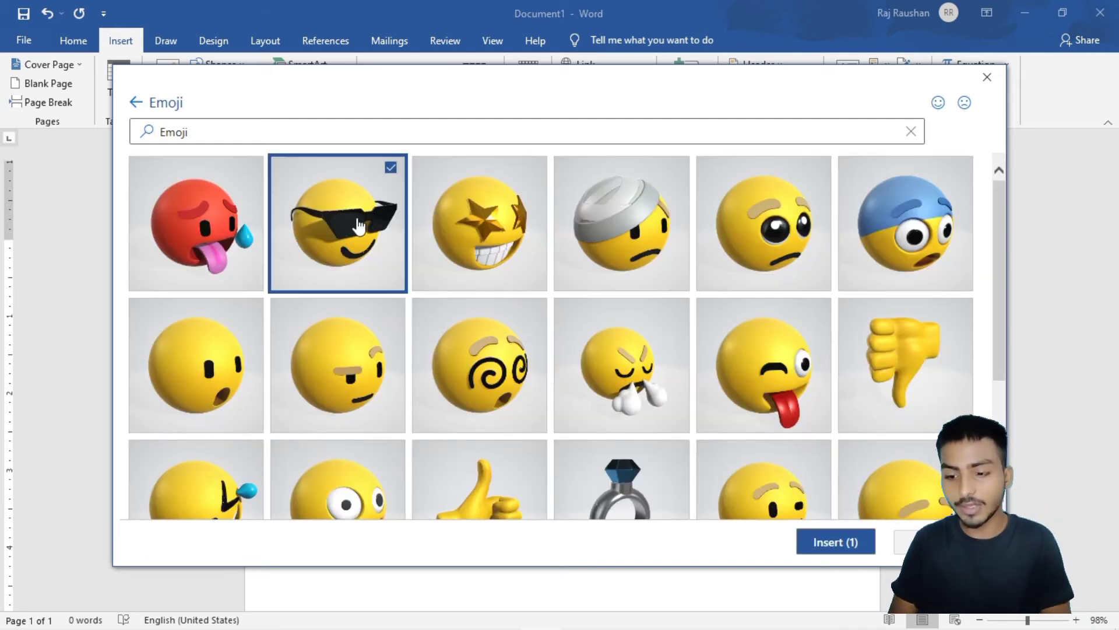
{"action": "left_click", "coordinate": [836, 551]}
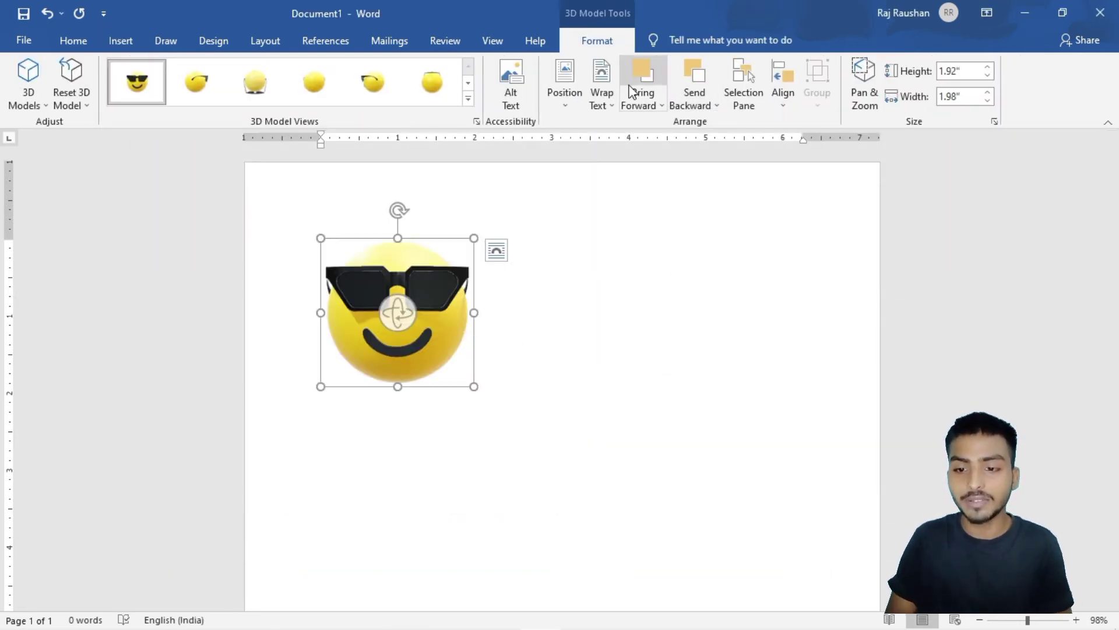
- Set the emoji model's text wrapping to Square and move it about 1.2 inches to the right
{"action": "left_click", "coordinate": [615, 100]}
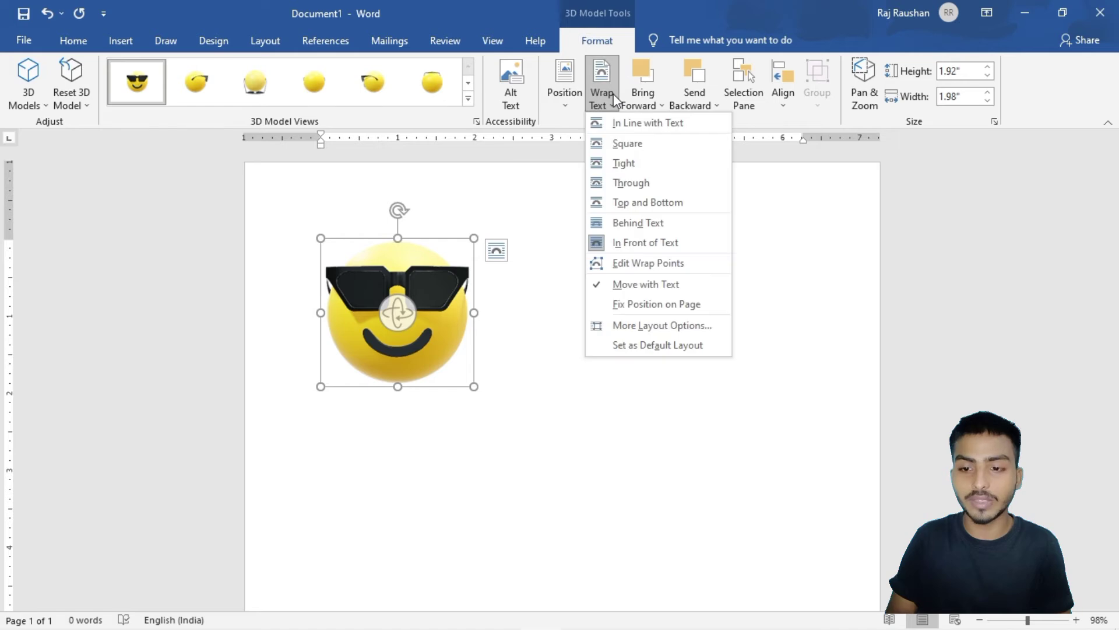
{"action": "left_click", "coordinate": [631, 146]}
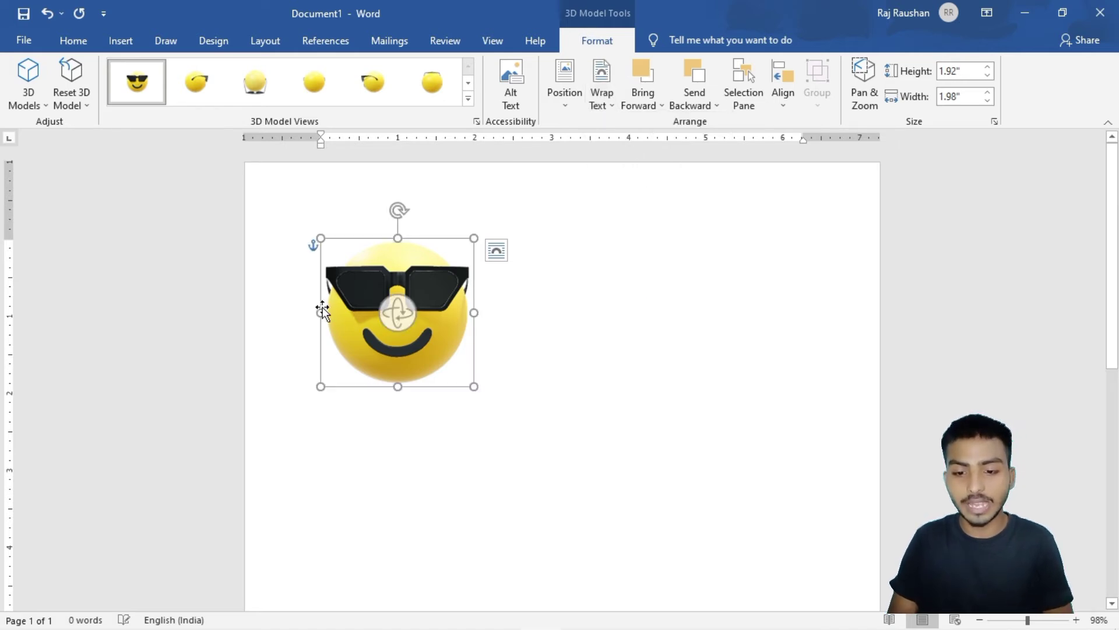
{"action": "left_click_drag", "start_coordinate": [401, 333], "coordinate": [493, 335]}
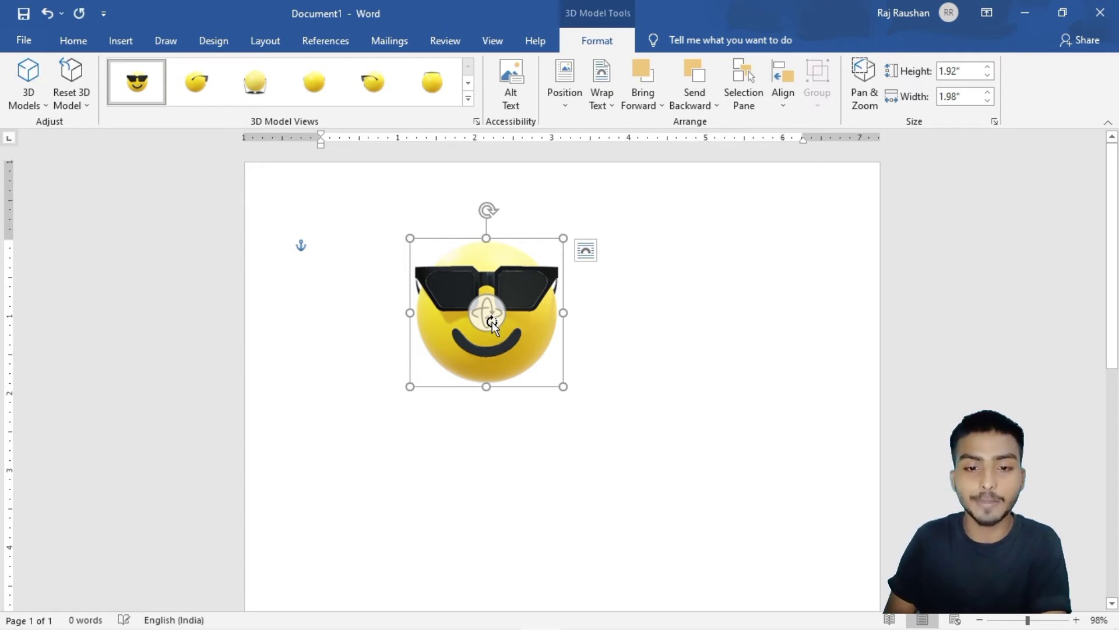
- Switch the emoji model through preset 3D views to the side view facing left, and remove it from the page
{"action": "left_click", "coordinate": [209, 93]}
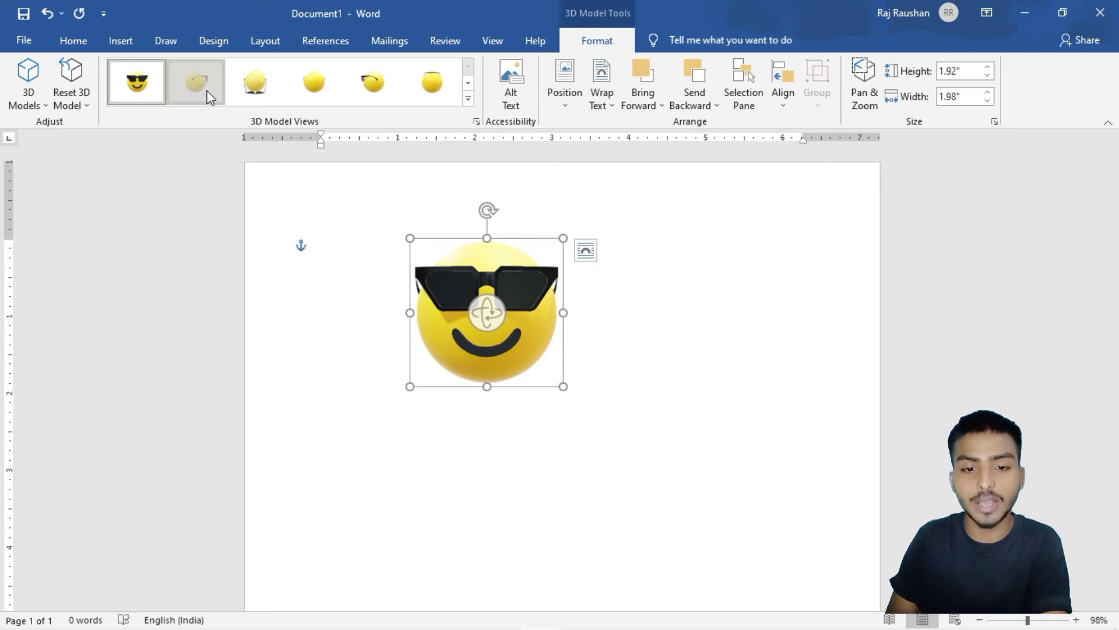
{"action": "left_click", "coordinate": [151, 73]}
{"action": "left_click", "coordinate": [272, 72]}
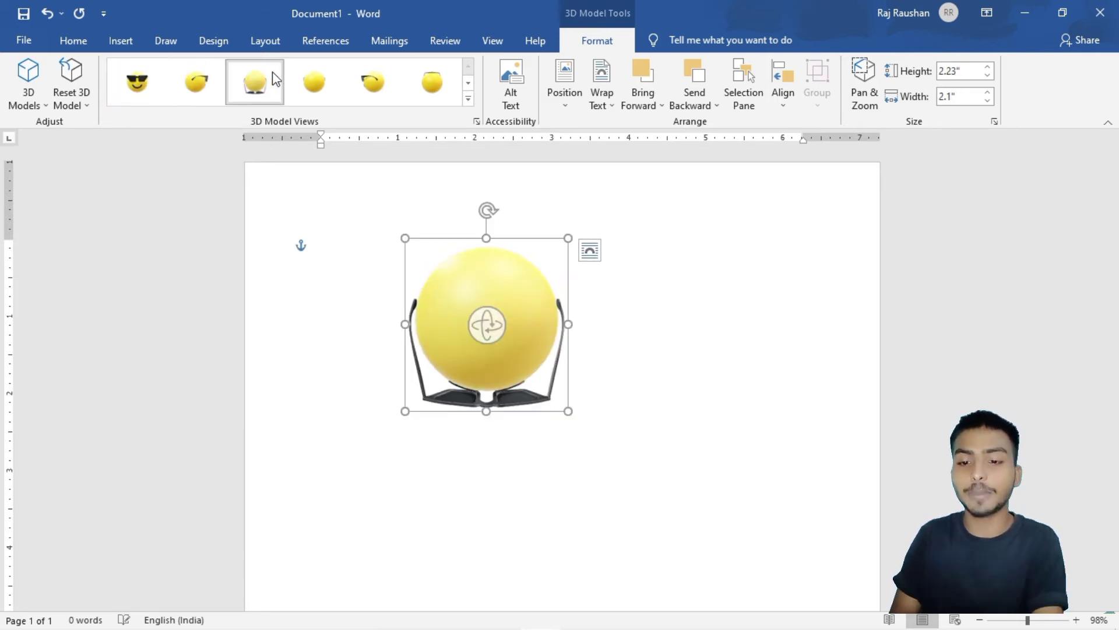
{"action": "left_click", "coordinate": [353, 93]}
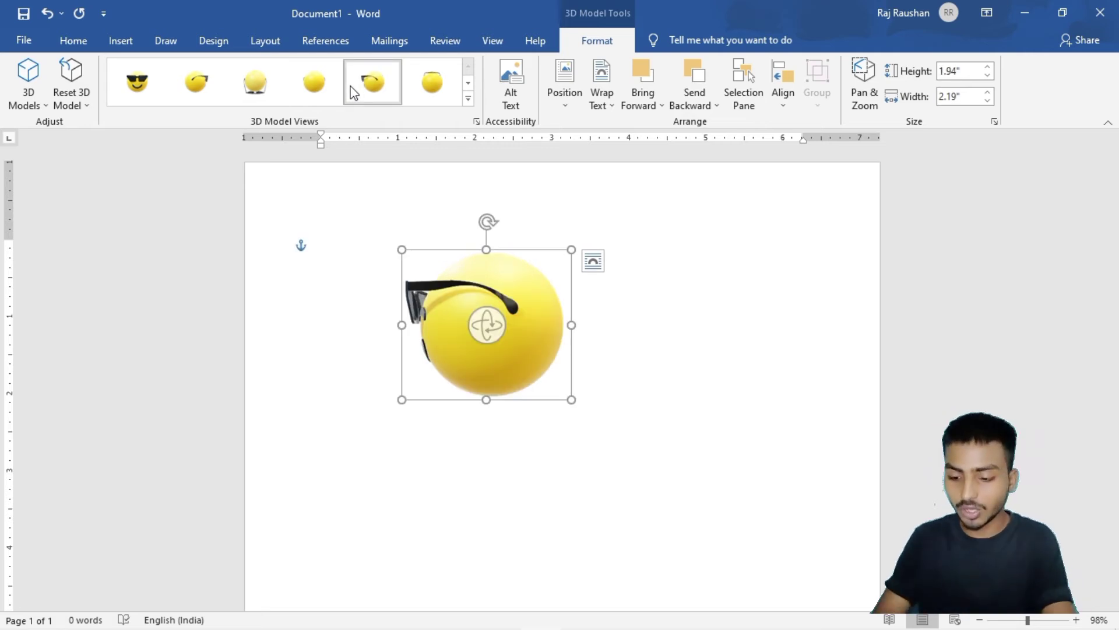
{"action": "key", "text": "Escape"}
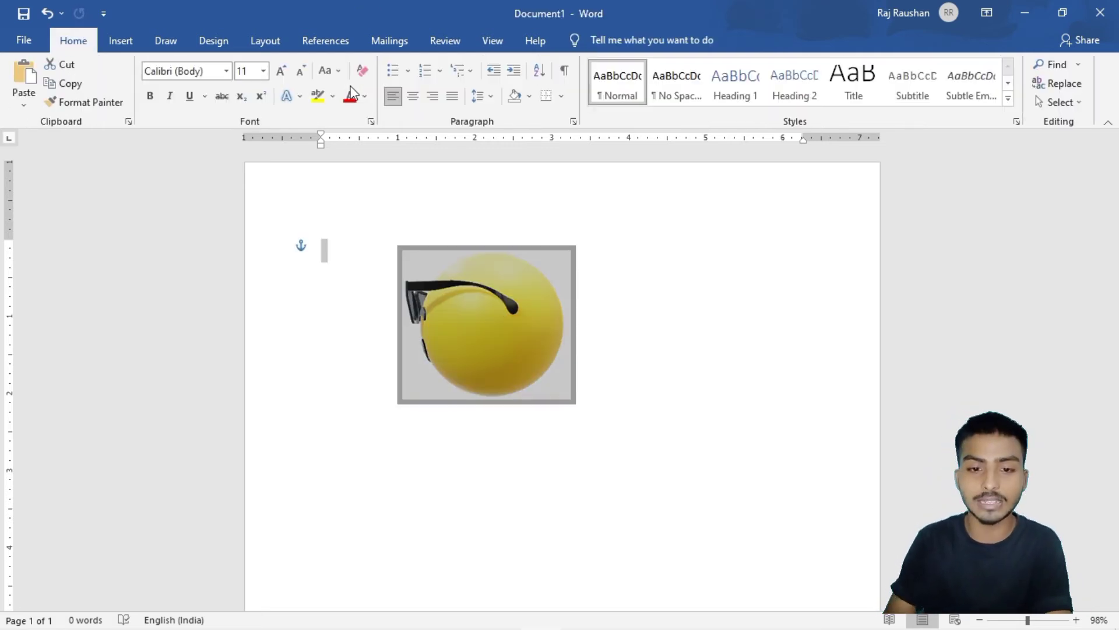
{"action": "key", "text": "ctrl+z"}
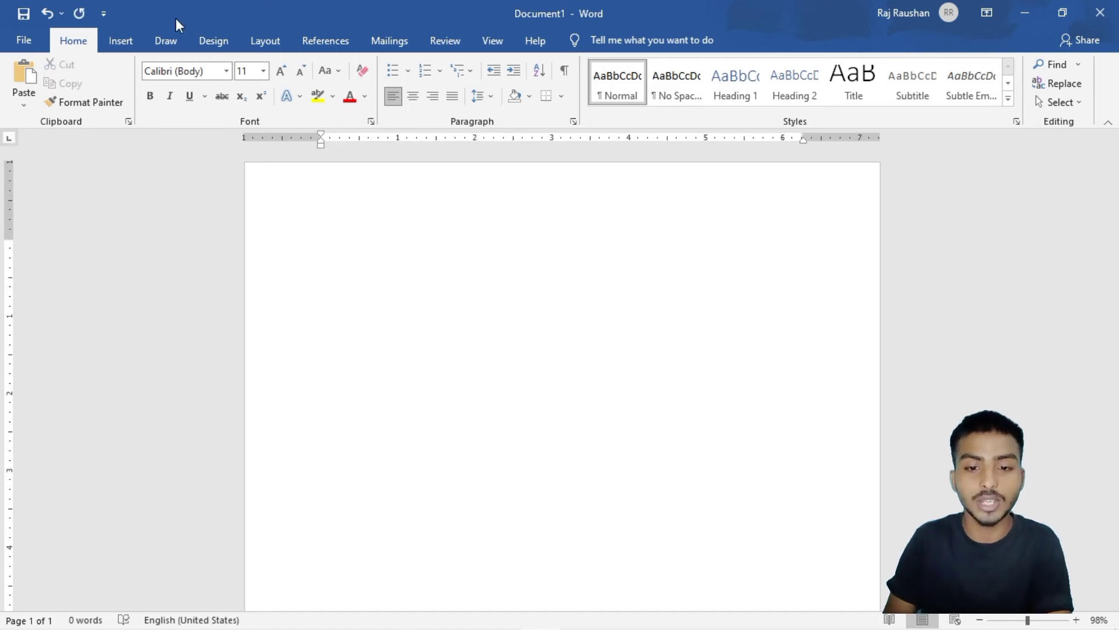
- Look through the SmartArt categories and insert the Basic Radial graphic from the Cycle category
{"action": "left_click", "coordinate": [137, 40]}
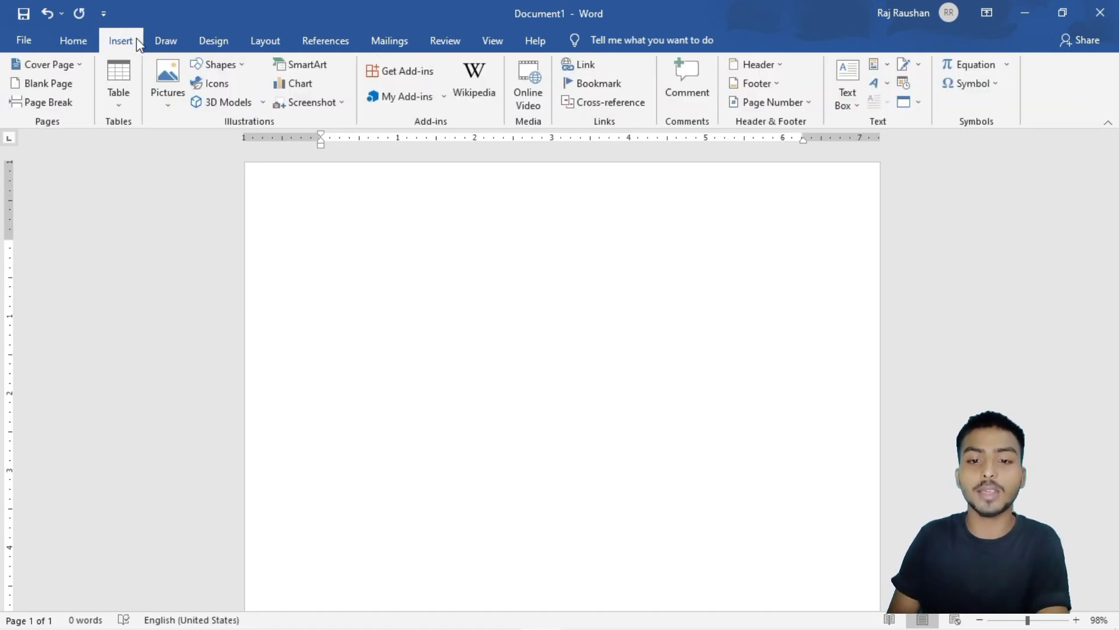
{"action": "left_click", "coordinate": [322, 69]}
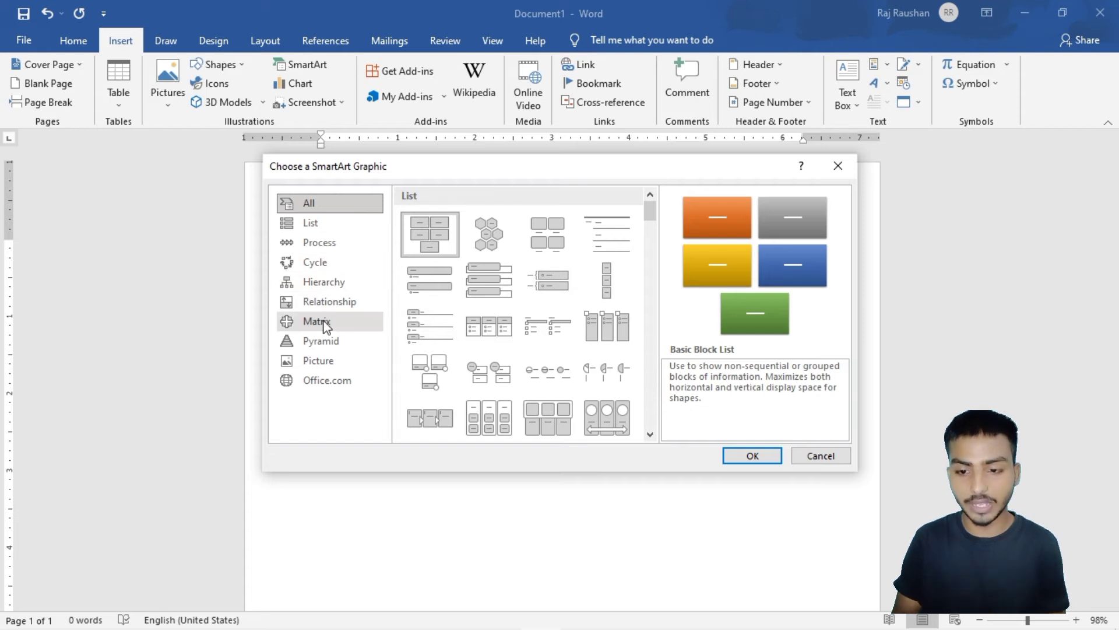
{"action": "left_click", "coordinate": [323, 343]}
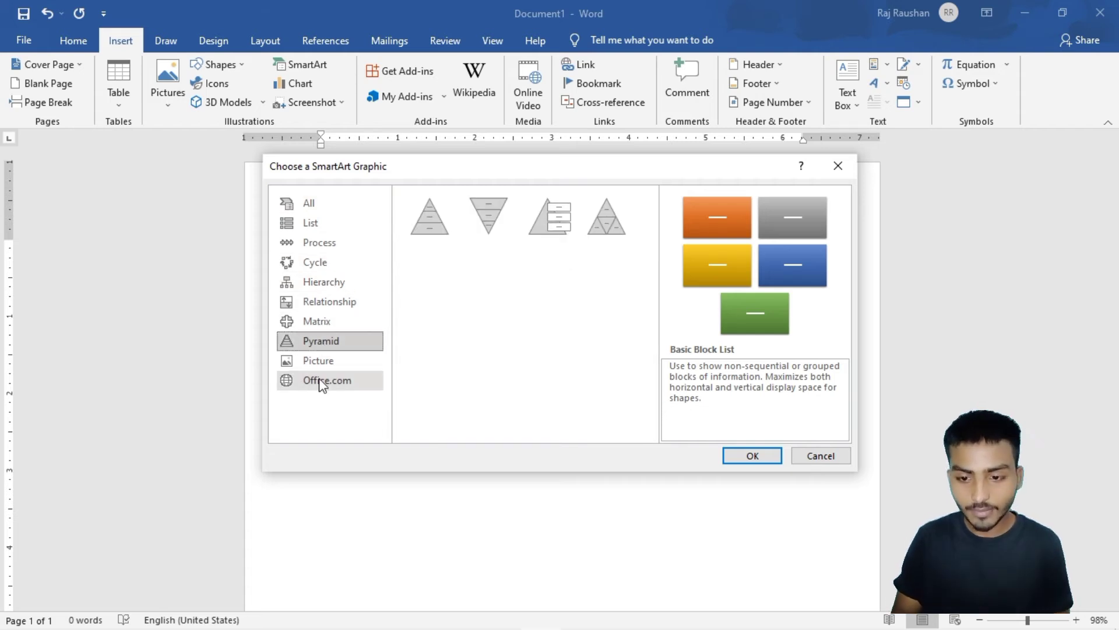
{"action": "left_click", "coordinate": [320, 362]}
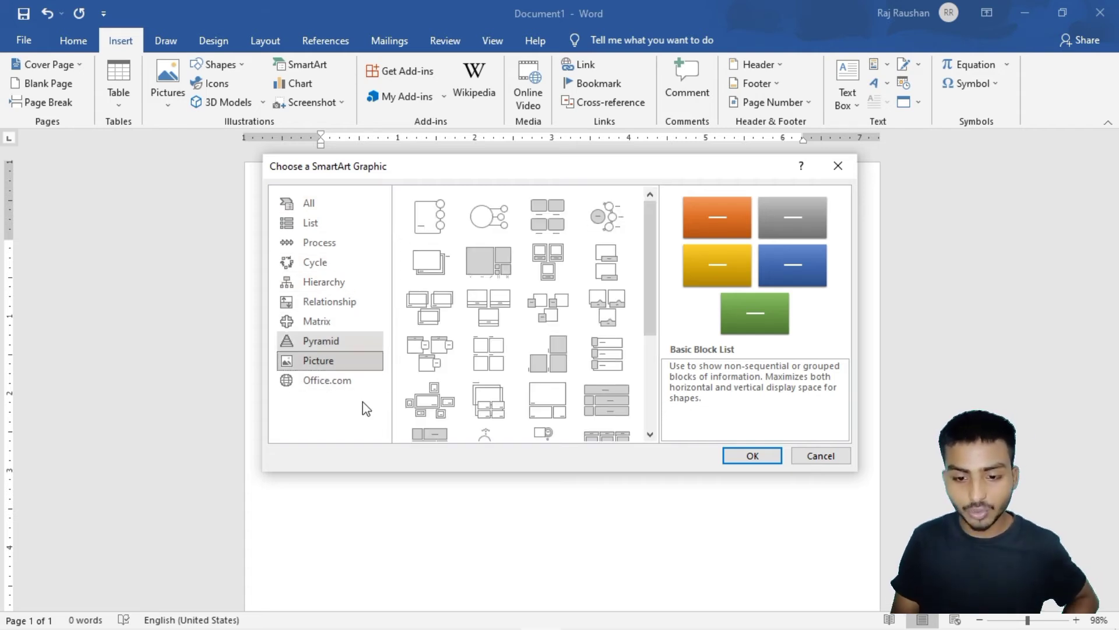
{"action": "left_click", "coordinate": [327, 326]}
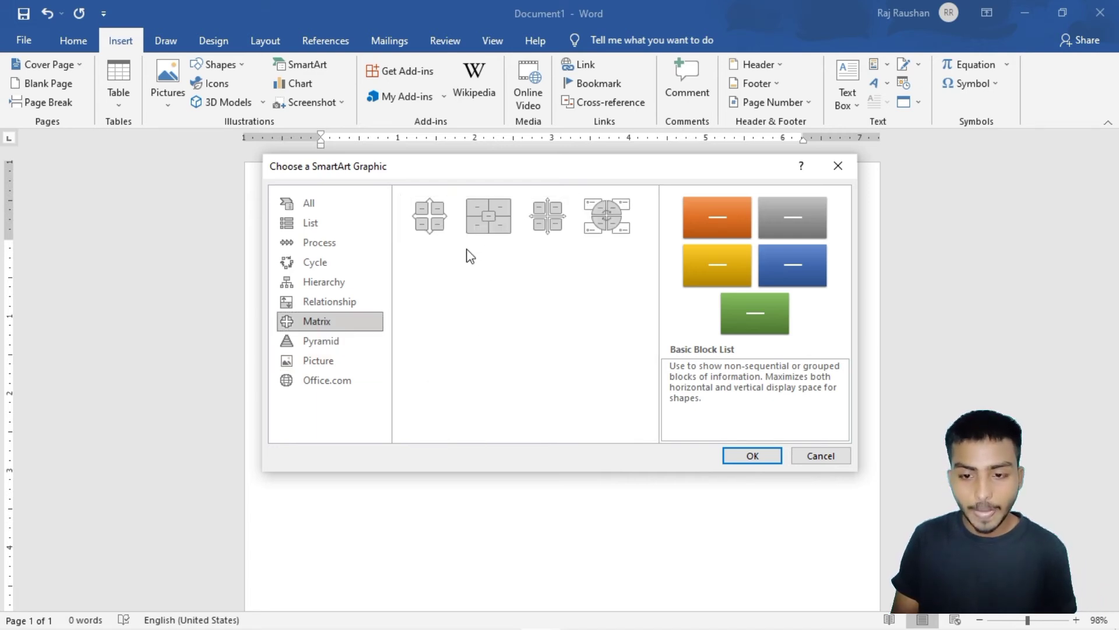
{"action": "left_click", "coordinate": [317, 301]}
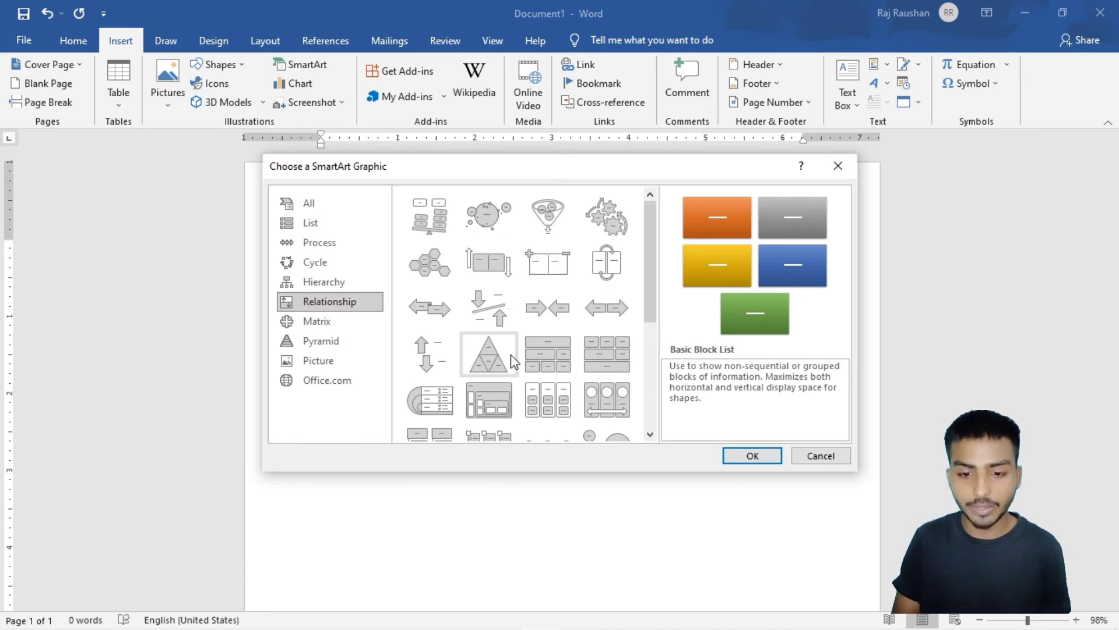
{"action": "left_click", "coordinate": [338, 281]}
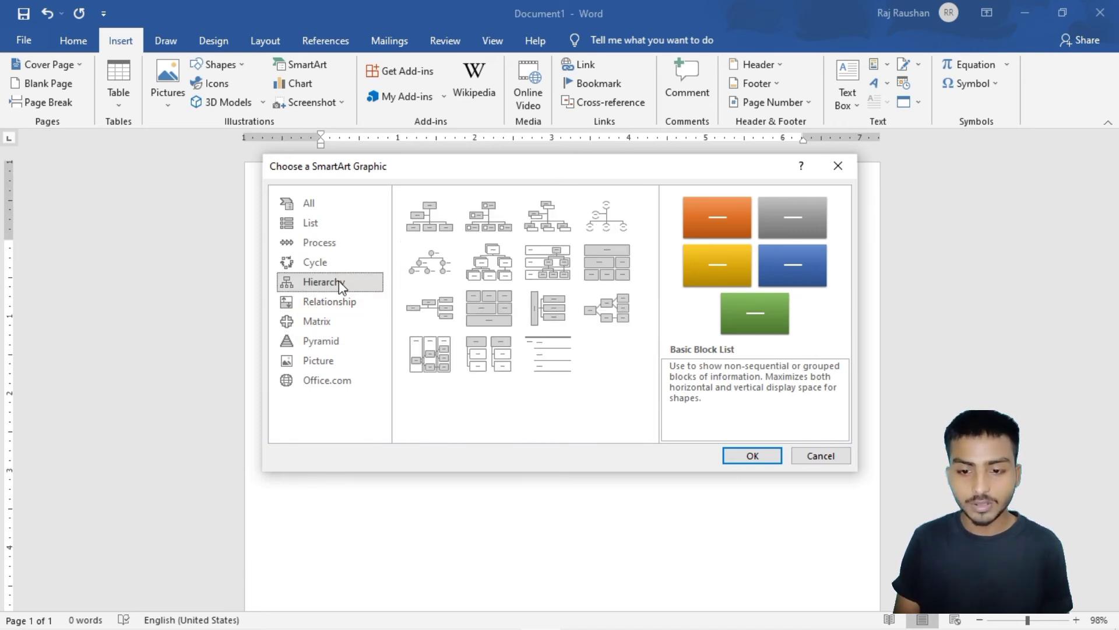
{"action": "left_click", "coordinate": [340, 255]}
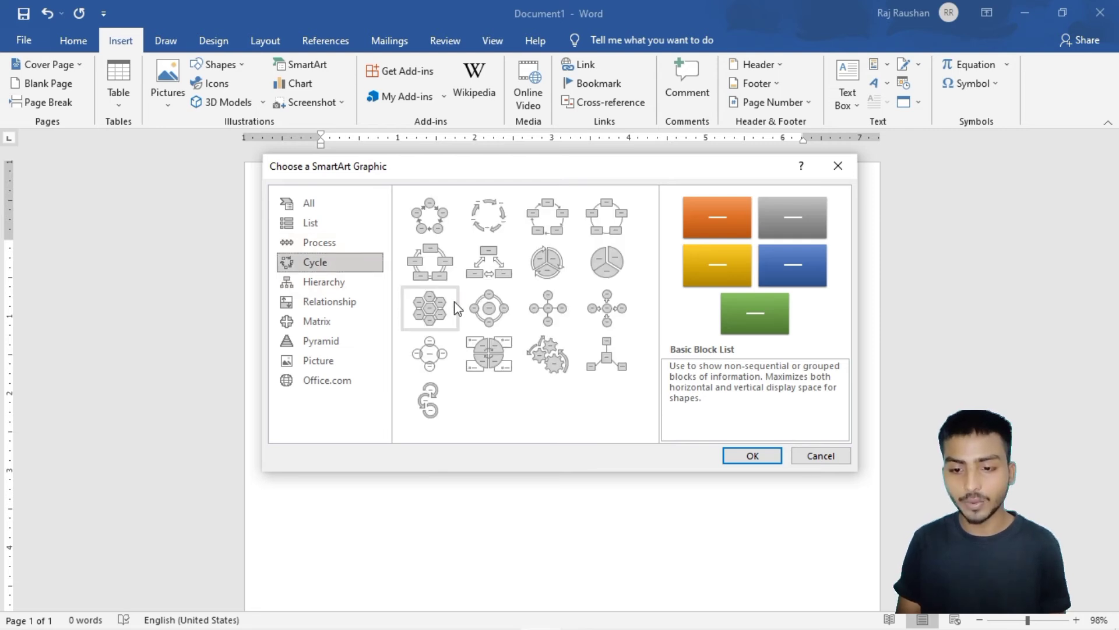
{"action": "left_click", "coordinate": [559, 308]}
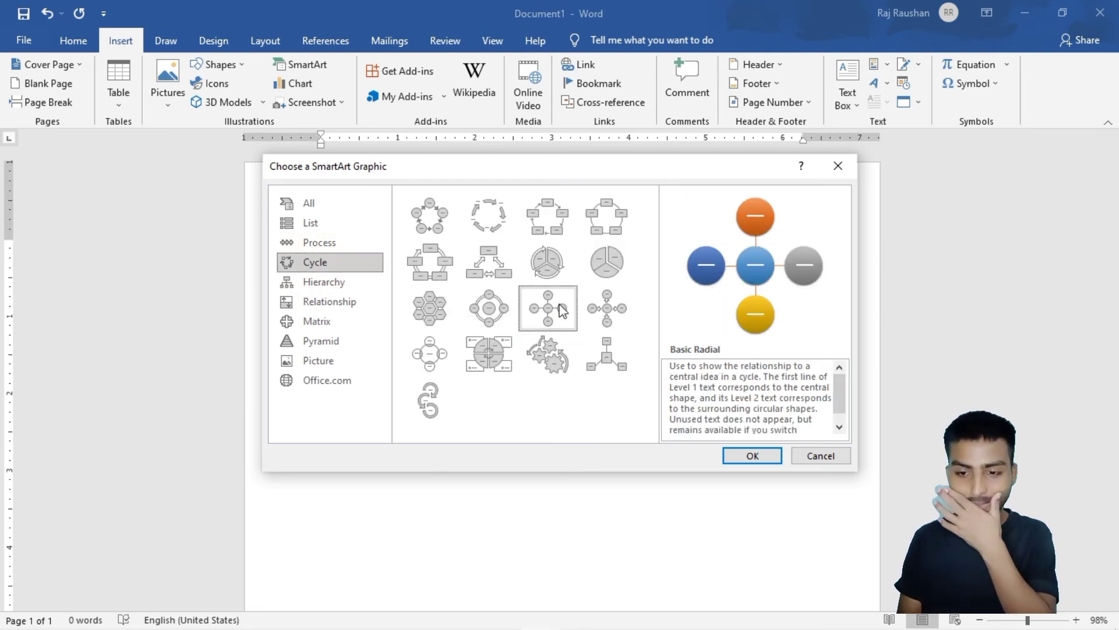
{"action": "left_click", "coordinate": [736, 455]}
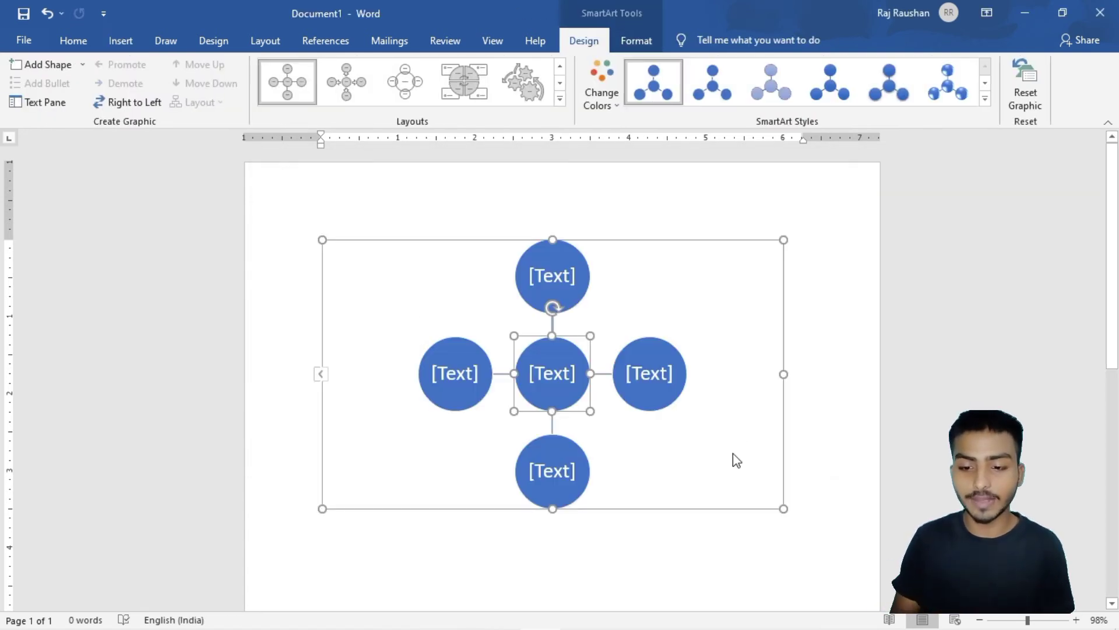
- Label the central circle of the radial SmartArt "learnn digital"
{"action": "left_click", "coordinate": [561, 377]}
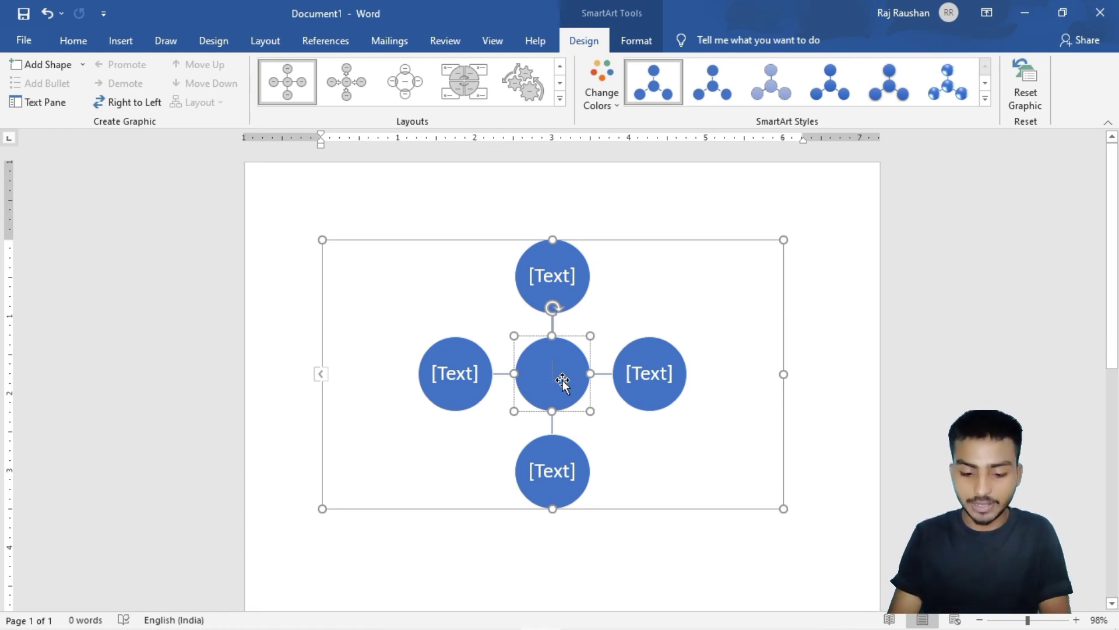
{"action": "type", "text": "lea"}
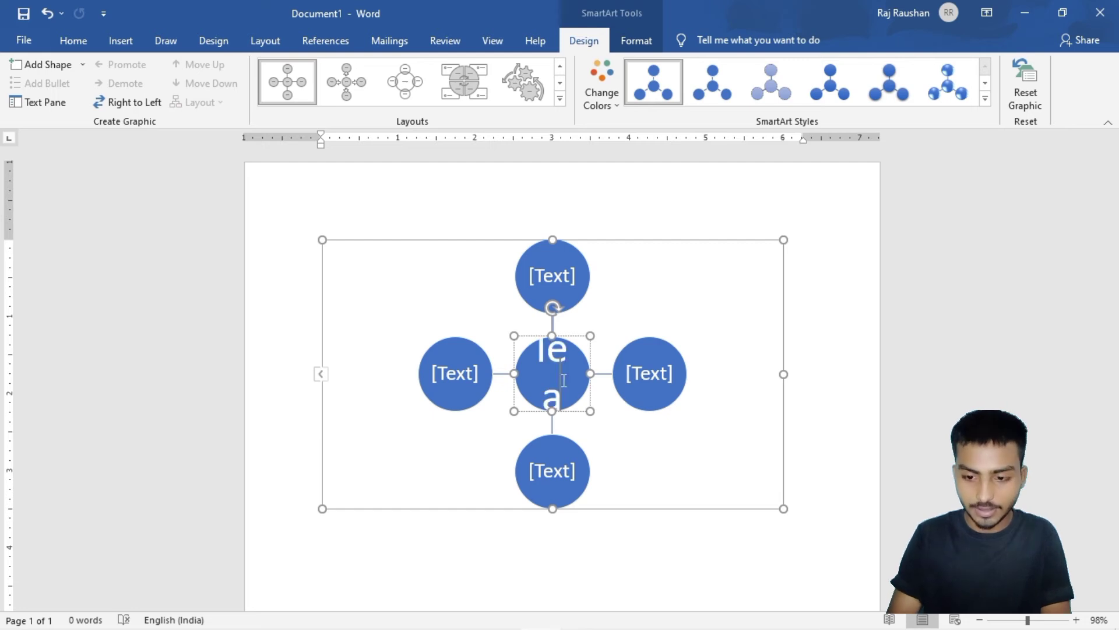
{"action": "type", "text": "rnn"}
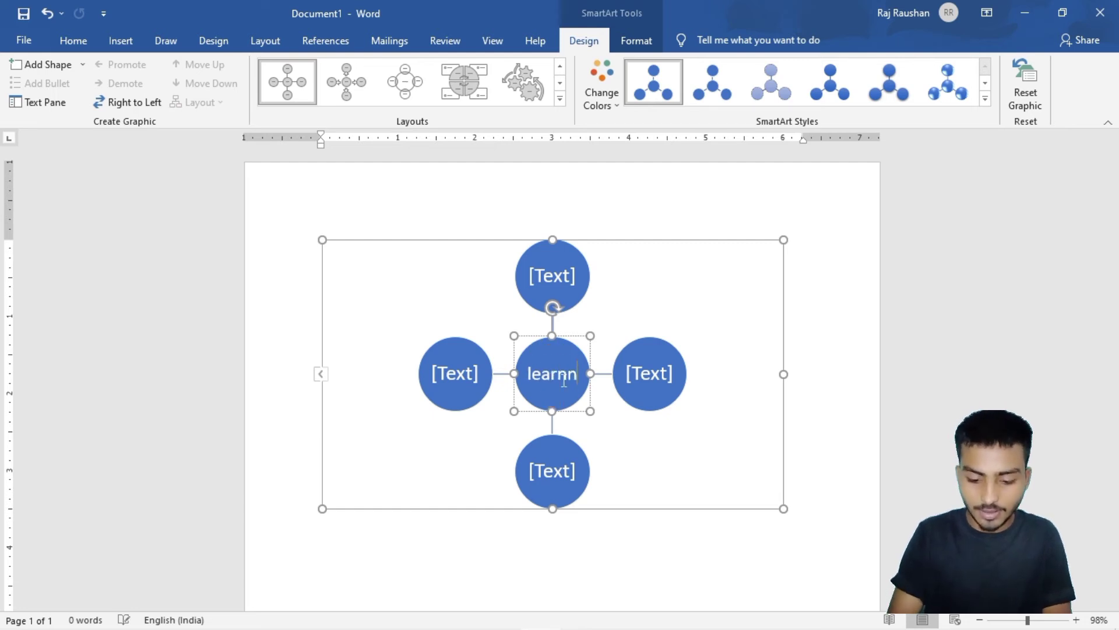
{"action": "type", "text": " digia"}
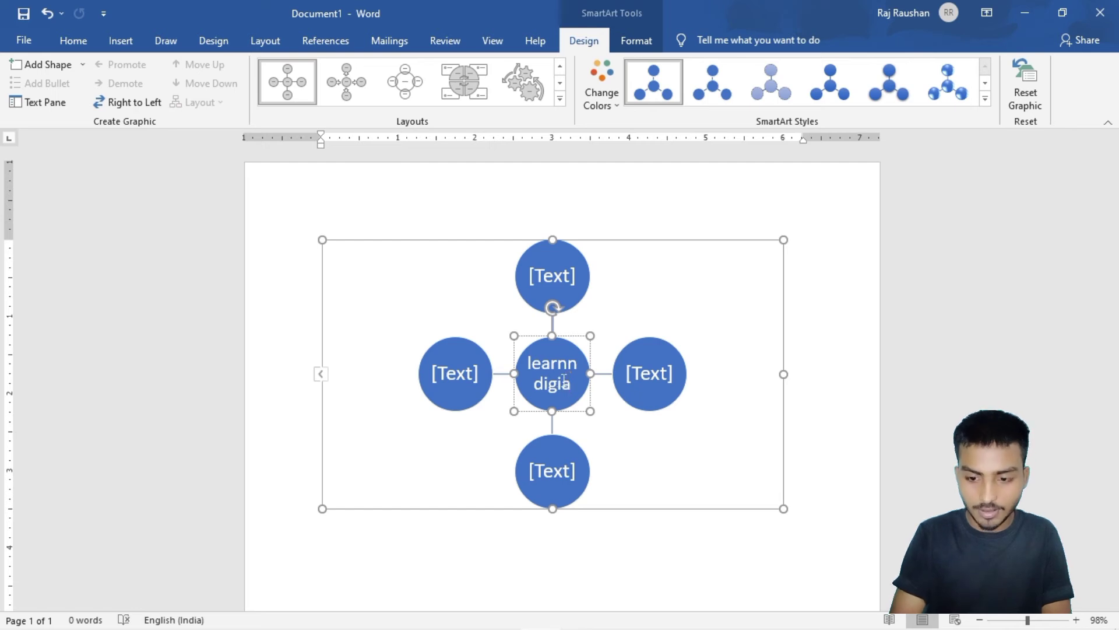
{"action": "key", "text": "BackSpace"}
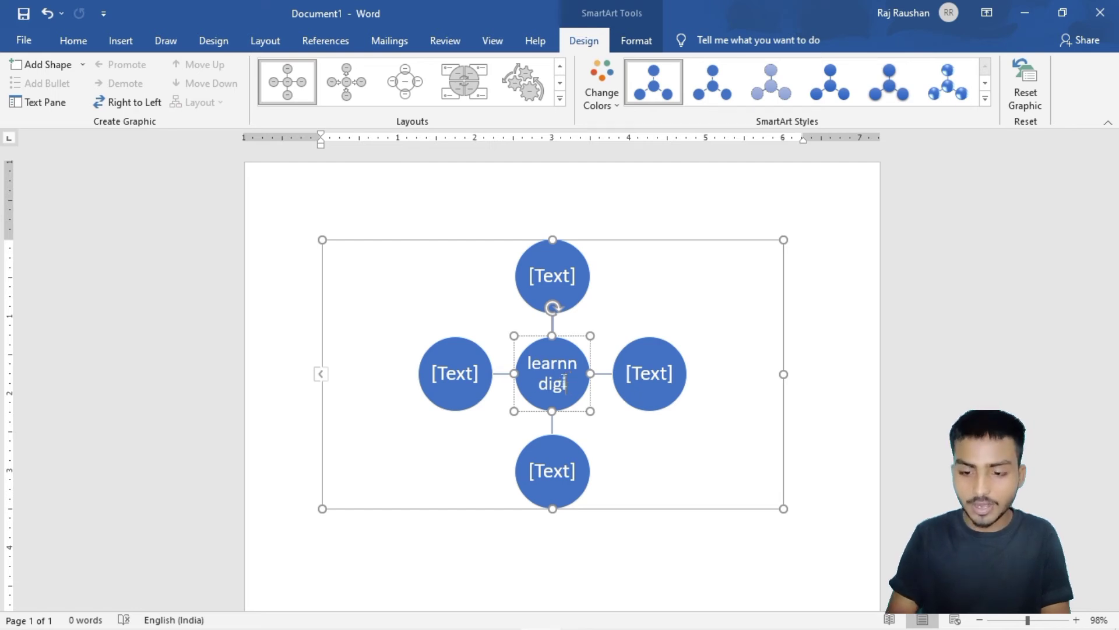
{"action": "type", "text": "tal"}
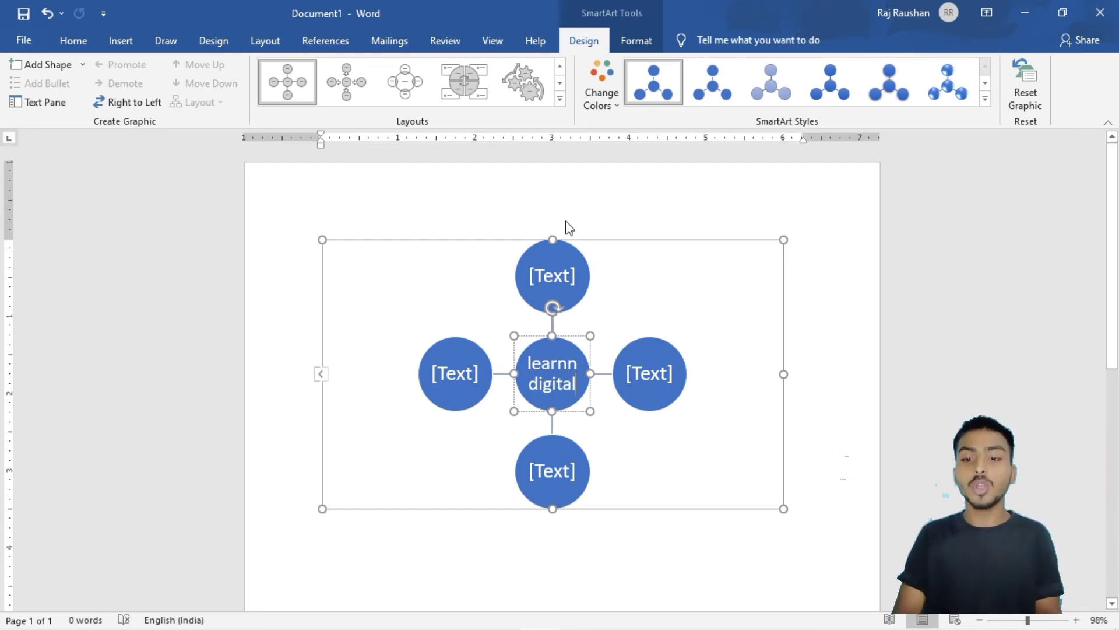
- Label the radial SmartArt's upper circle "website" and its right circle "ms word"
{"action": "left_click", "coordinate": [553, 276]}
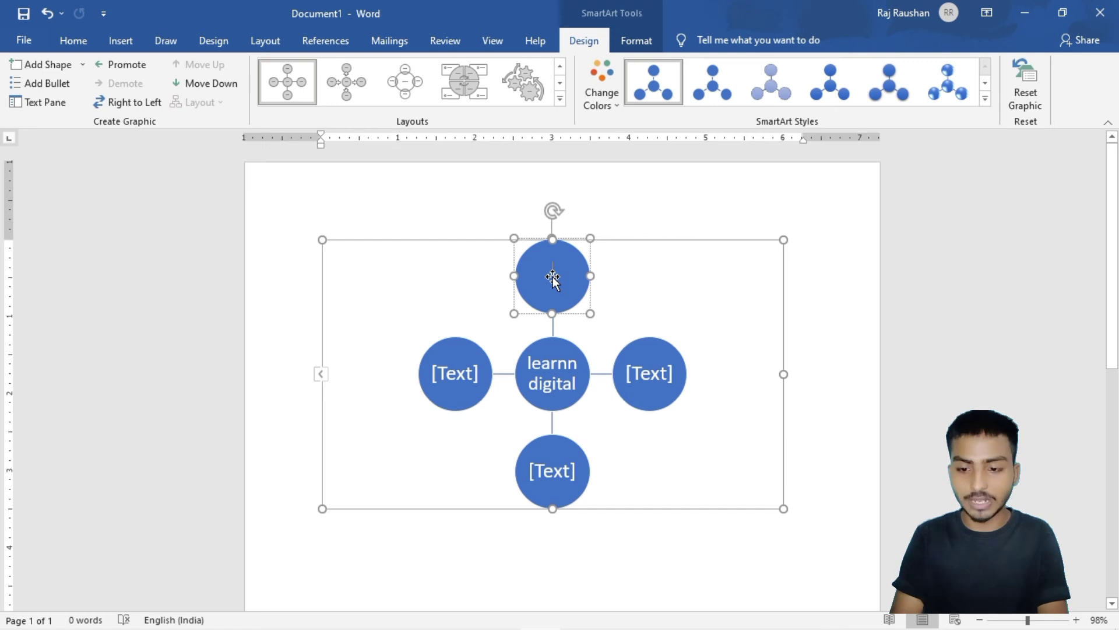
{"action": "type", "text": "we"}
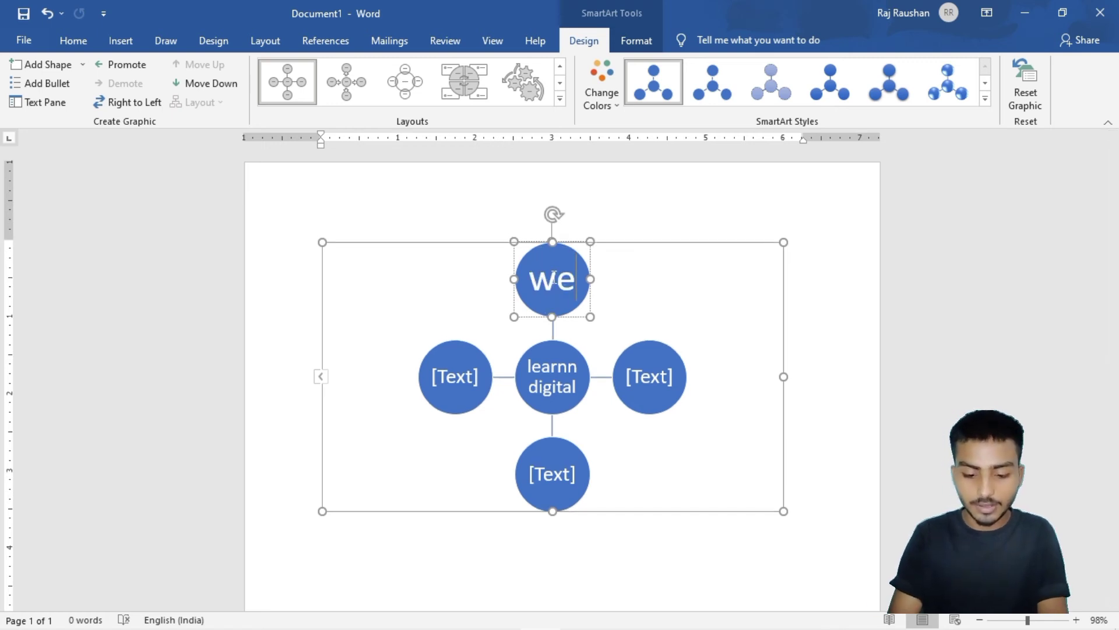
{"action": "type", "text": "bsite"}
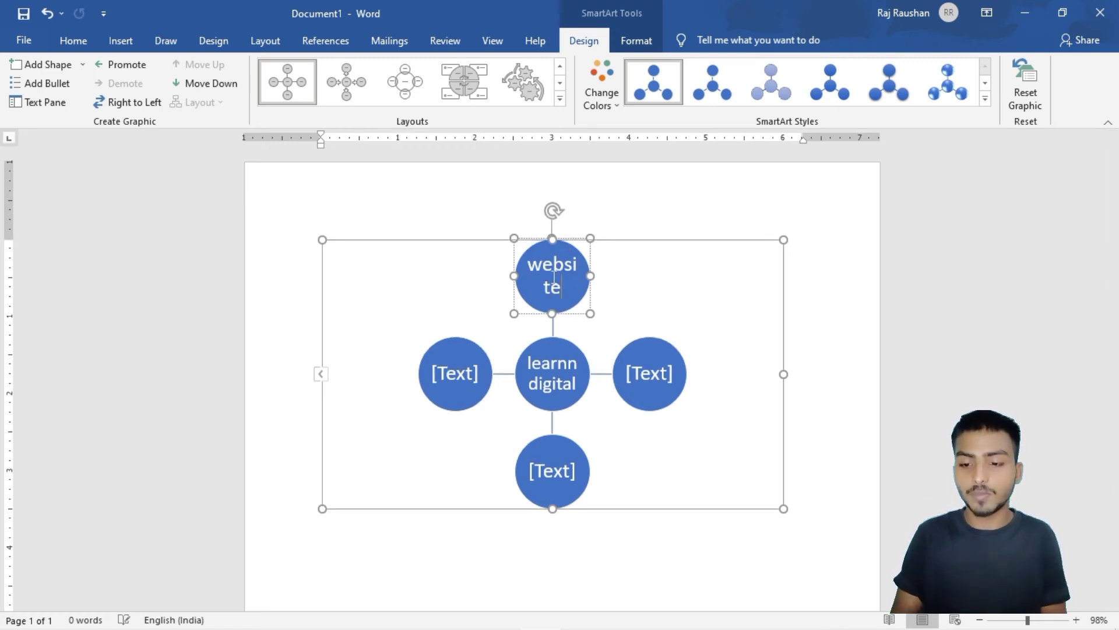
{"action": "left_click", "coordinate": [646, 383]}
{"action": "type", "text": "ms "}
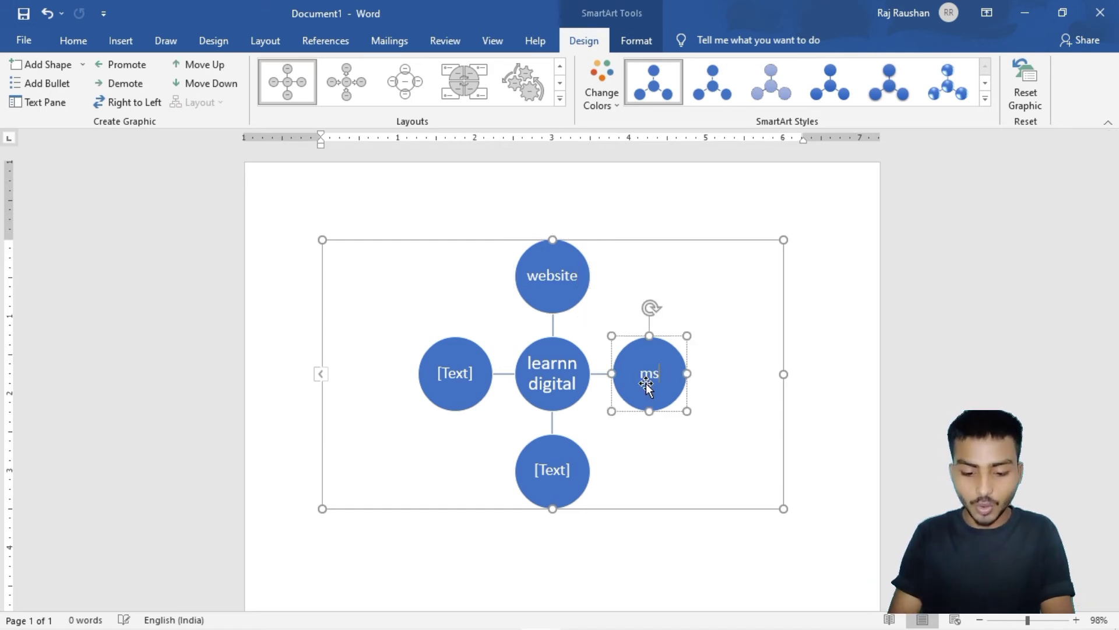
{"action": "type", "text": "word"}
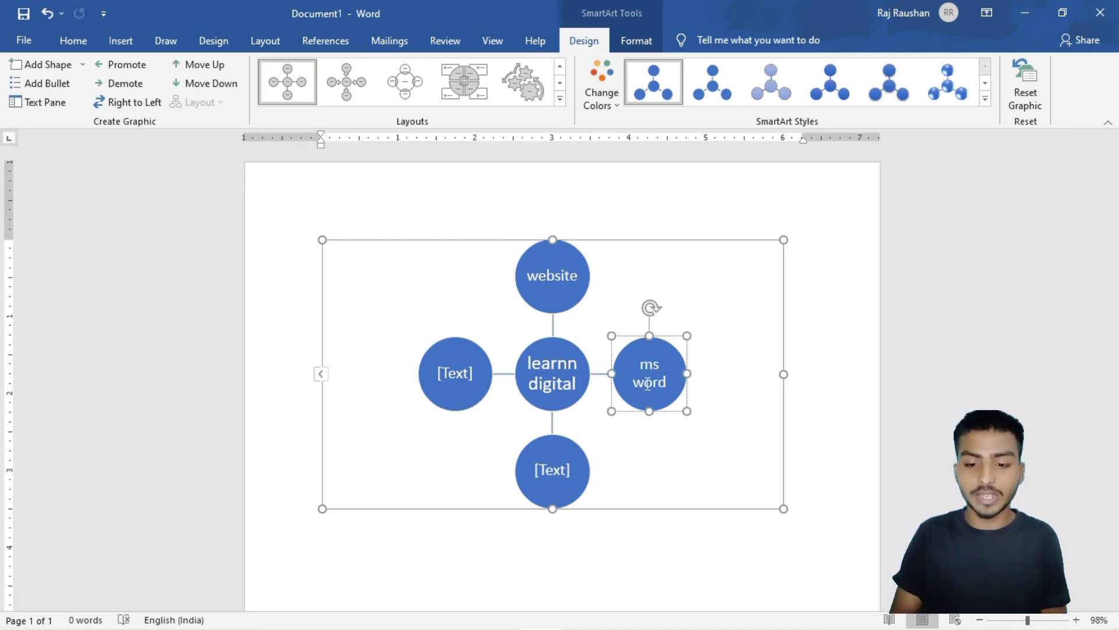
- Label the radial SmartArt's left circle "ms word course" and its lower circle "tally"
{"action": "left_click", "coordinate": [466, 387]}
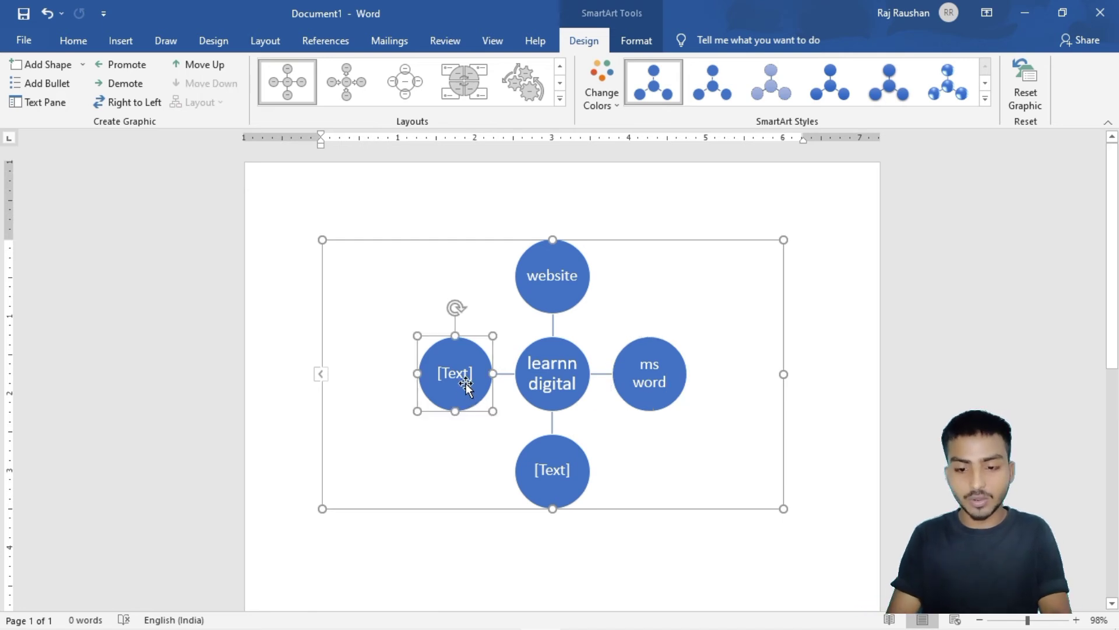
{"action": "type", "text": "ms"}
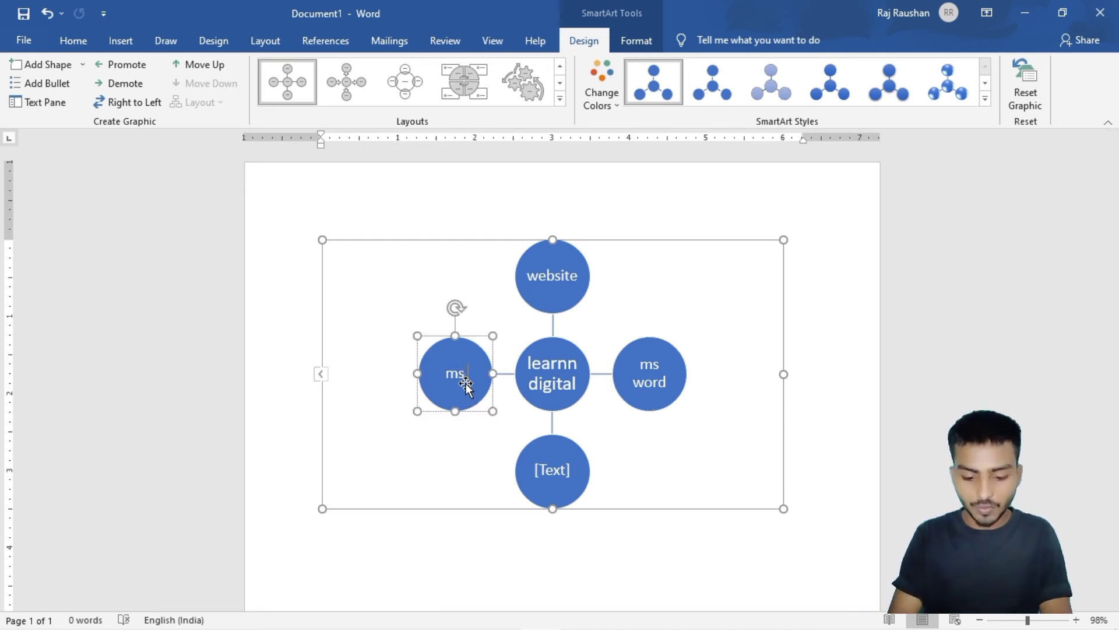
{"action": "type", "text": " word course"}
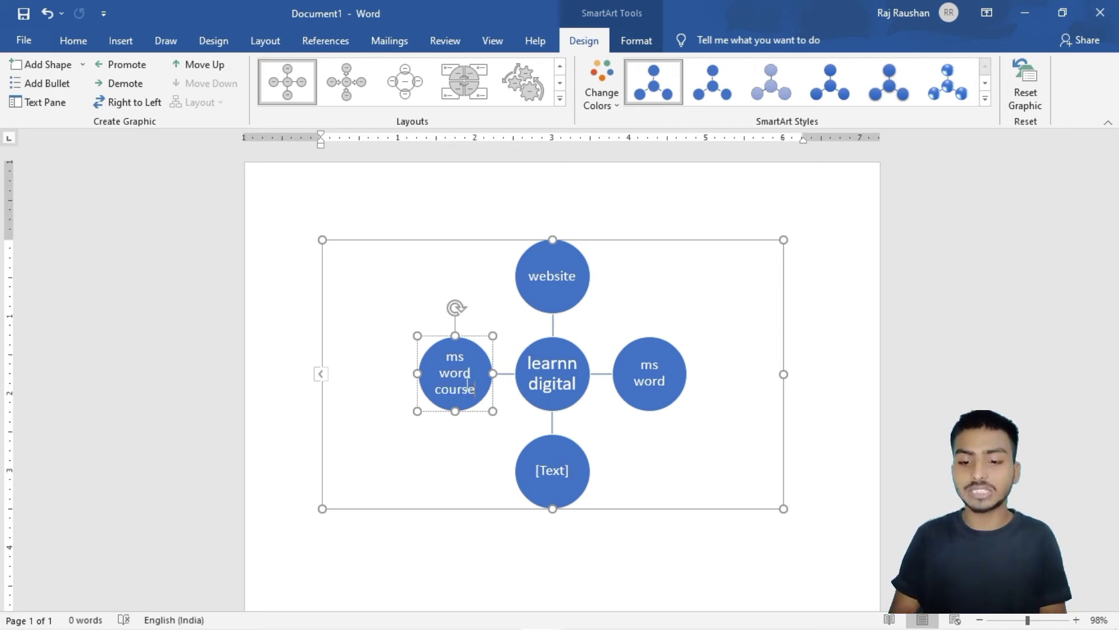
{"action": "left_click", "coordinate": [562, 477]}
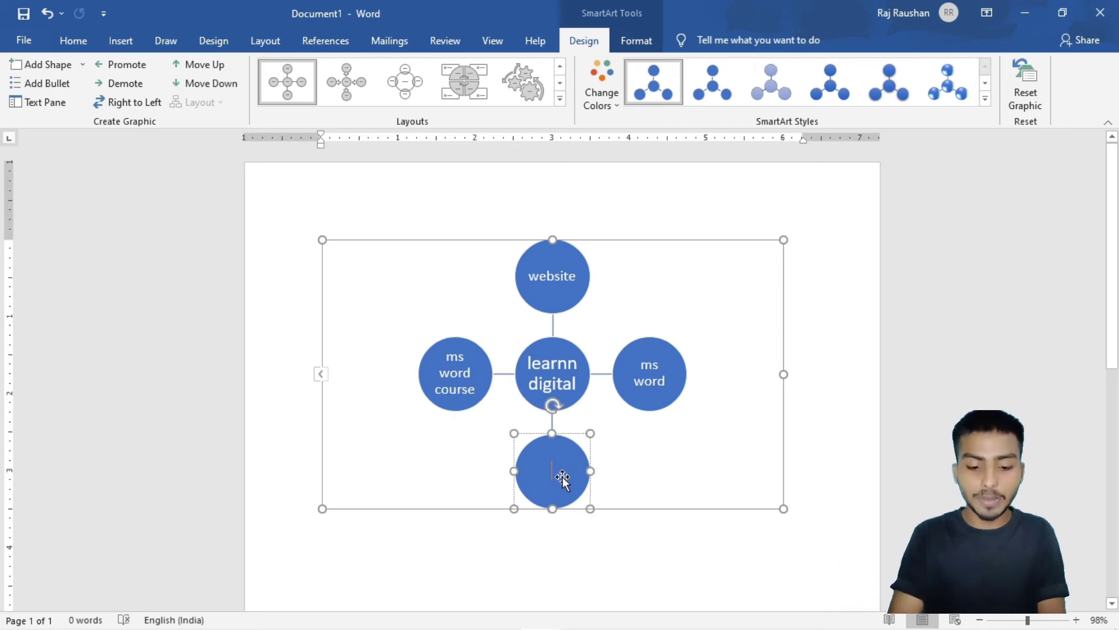
{"action": "type", "text": "tally"}
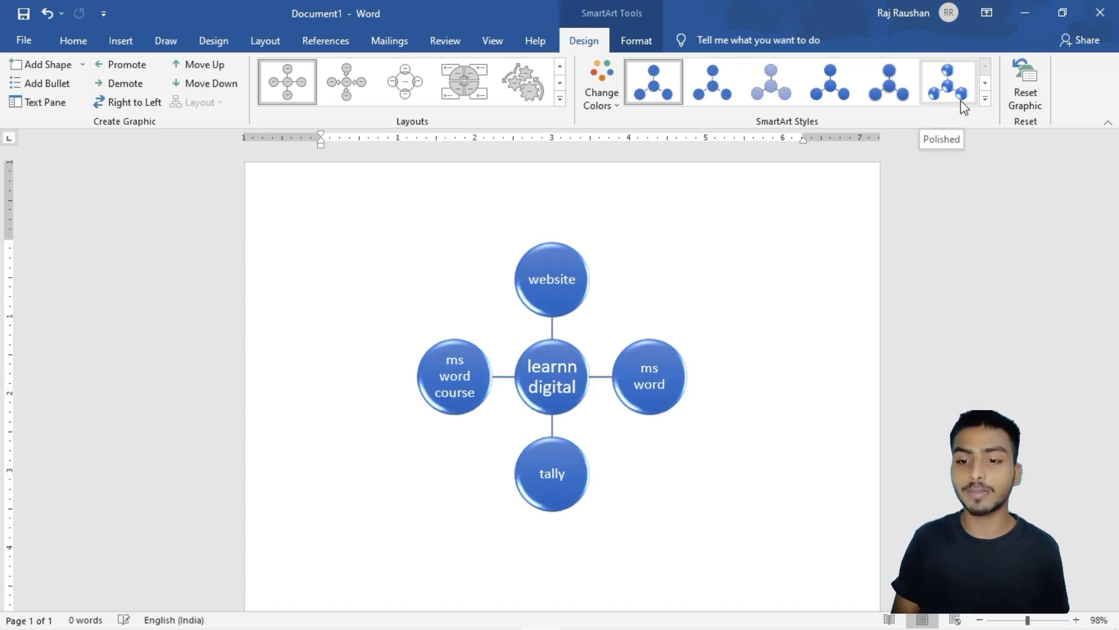
- Apply the Polished SmartArt style and the first Colorful color variation to the radial graphic
{"action": "left_click", "coordinate": [963, 107]}
{"action": "left_click", "coordinate": [615, 108]}
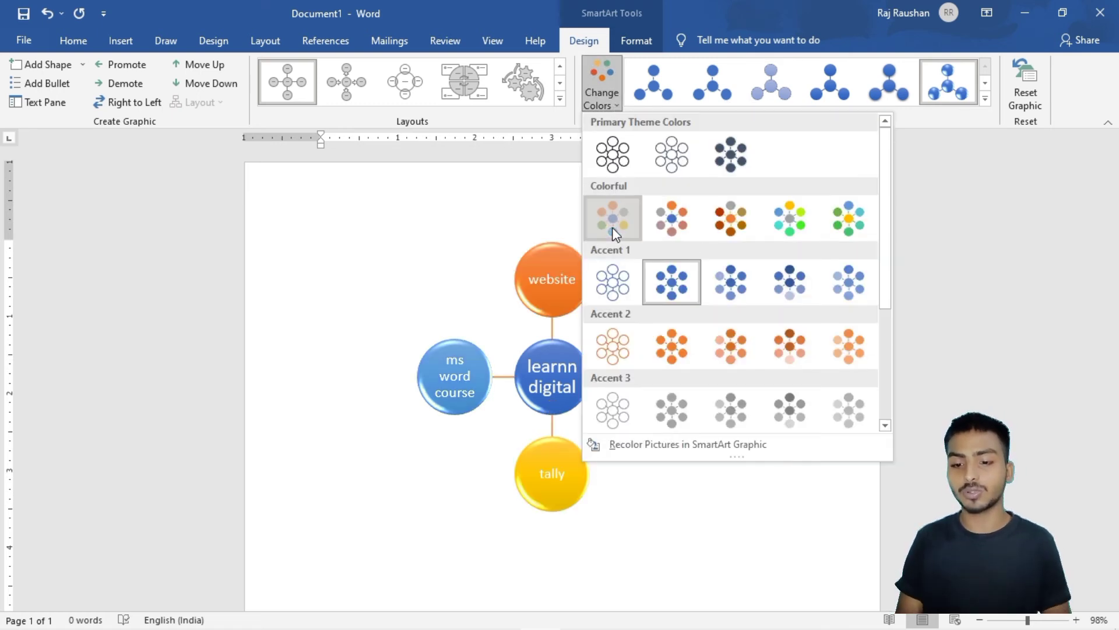
{"action": "left_click", "coordinate": [613, 233]}
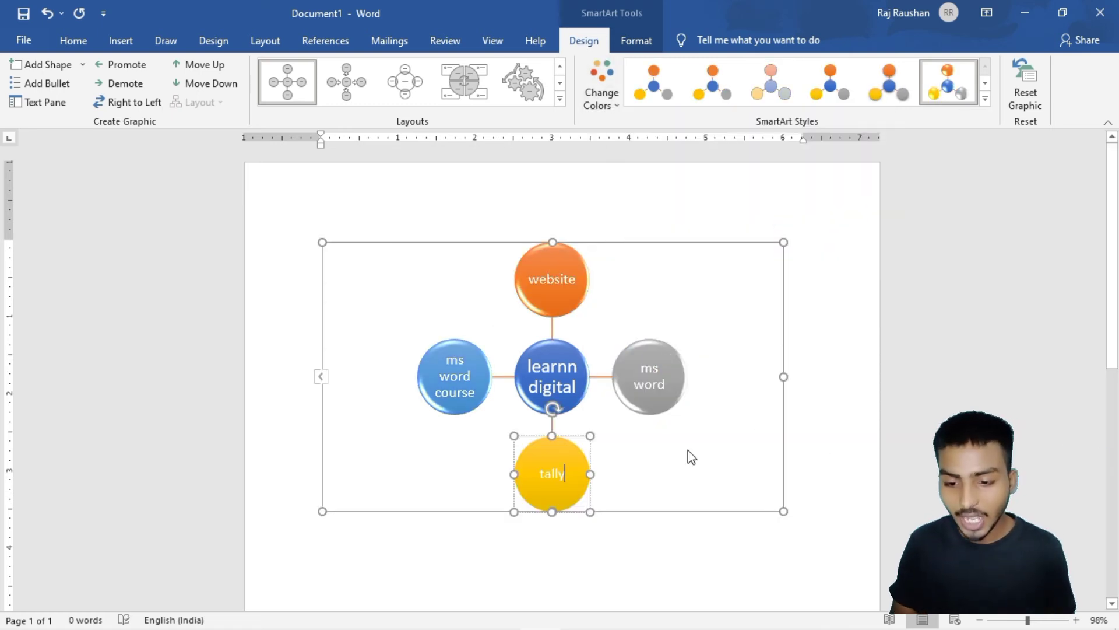
- Delete all the circles and connectors inside the radial SmartArt frame
{"action": "left_click", "coordinate": [677, 510]}
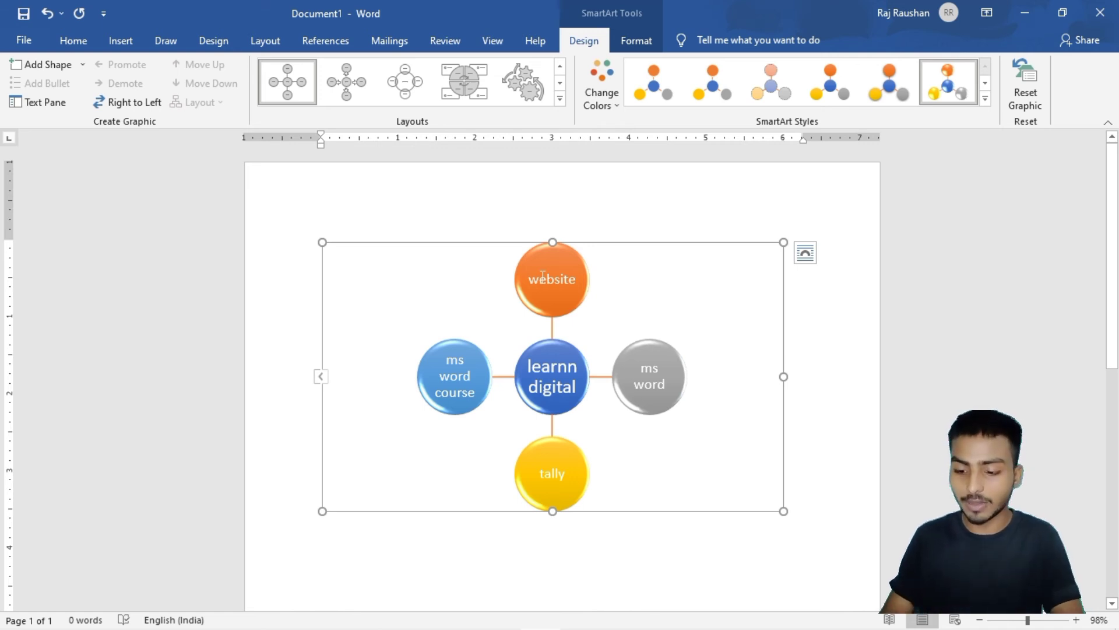
{"action": "key", "text": "ctrl+a"}
{"action": "key", "text": "Delete"}
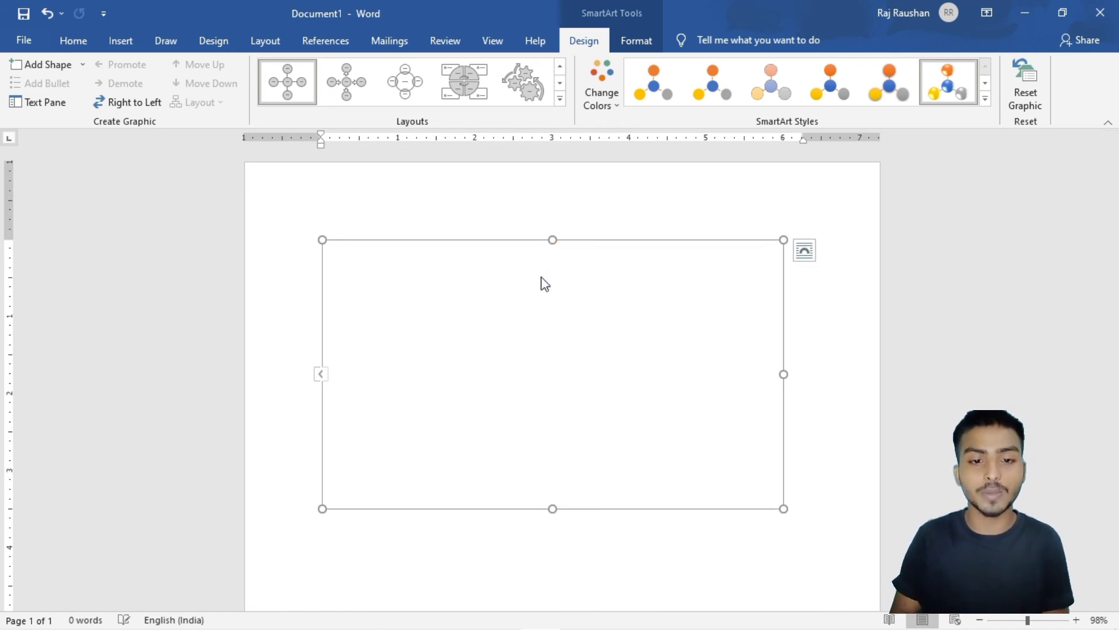
- Insert a pie chart into the document after previewing the scatter and bar chart types
{"action": "left_click", "coordinate": [108, 43]}
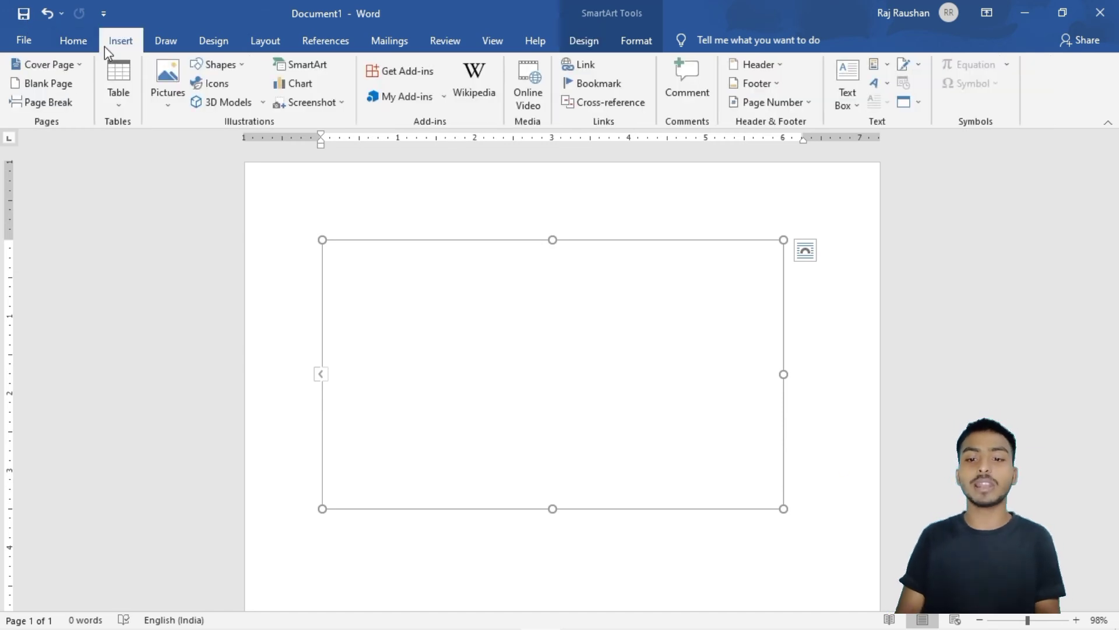
{"action": "left_click", "coordinate": [304, 78]}
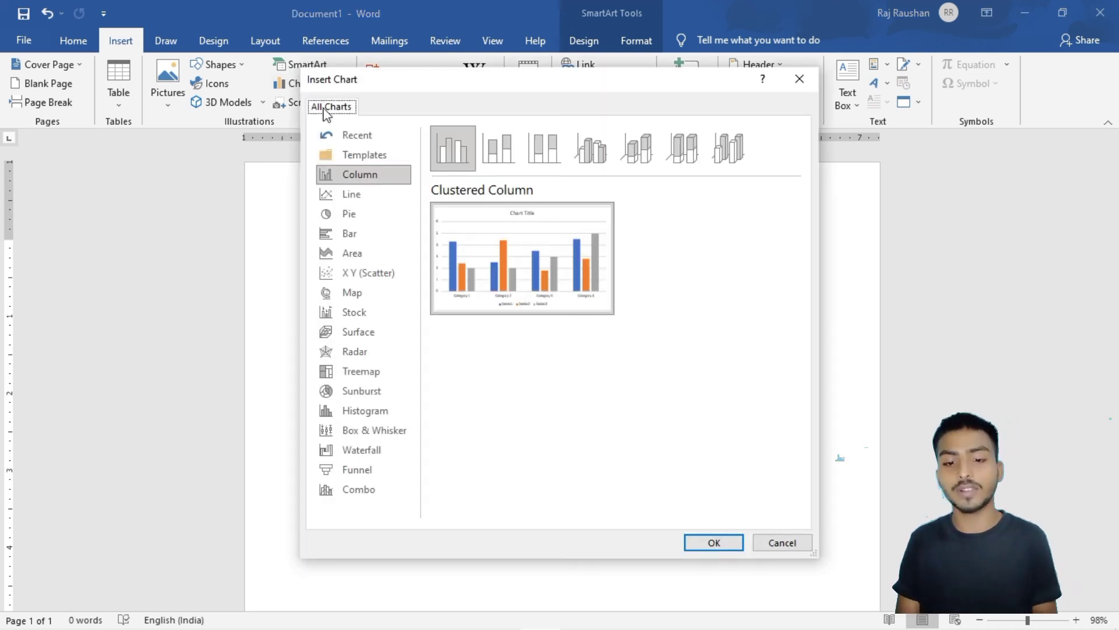
{"action": "left_click", "coordinate": [367, 274]}
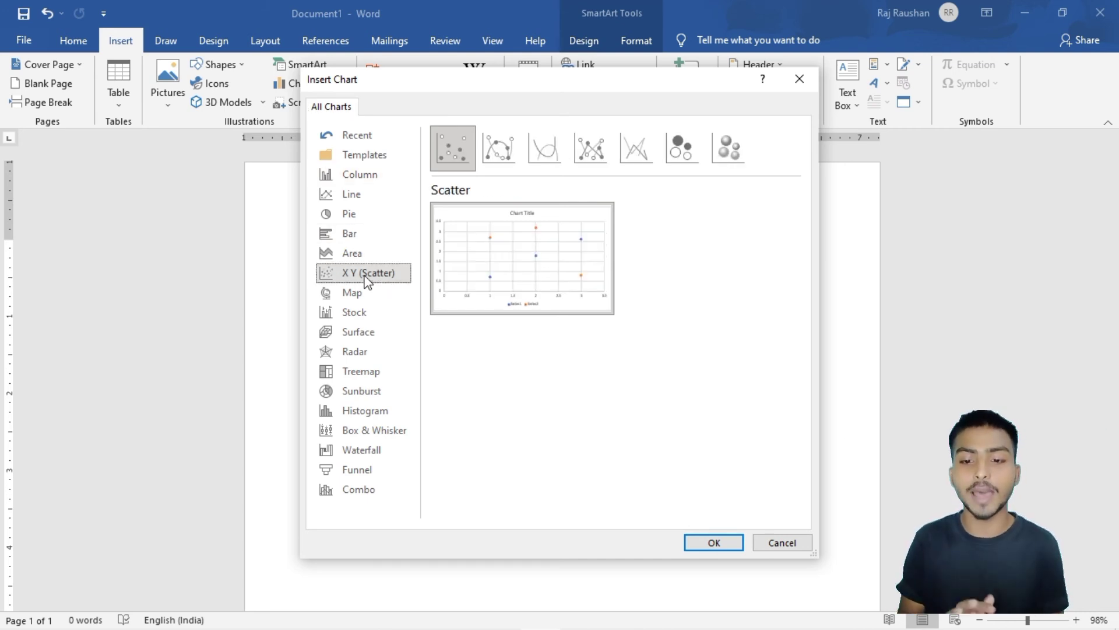
{"action": "left_click", "coordinate": [366, 234]}
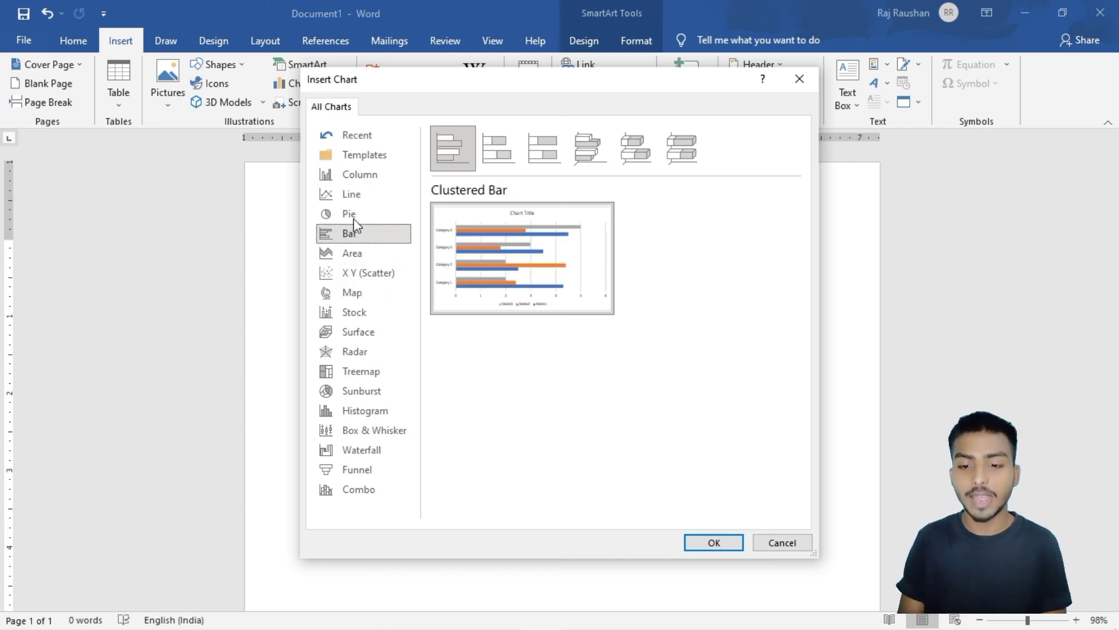
{"action": "left_click", "coordinate": [350, 214]}
{"action": "mouse_move", "coordinate": [587, 264]}
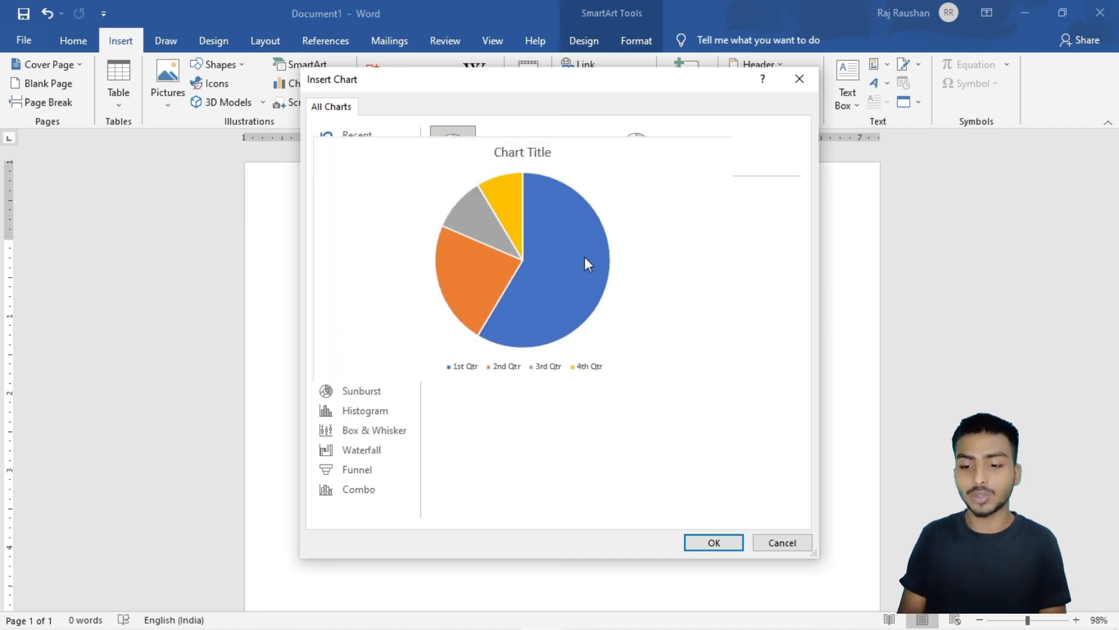
{"action": "left_click", "coordinate": [714, 543]}
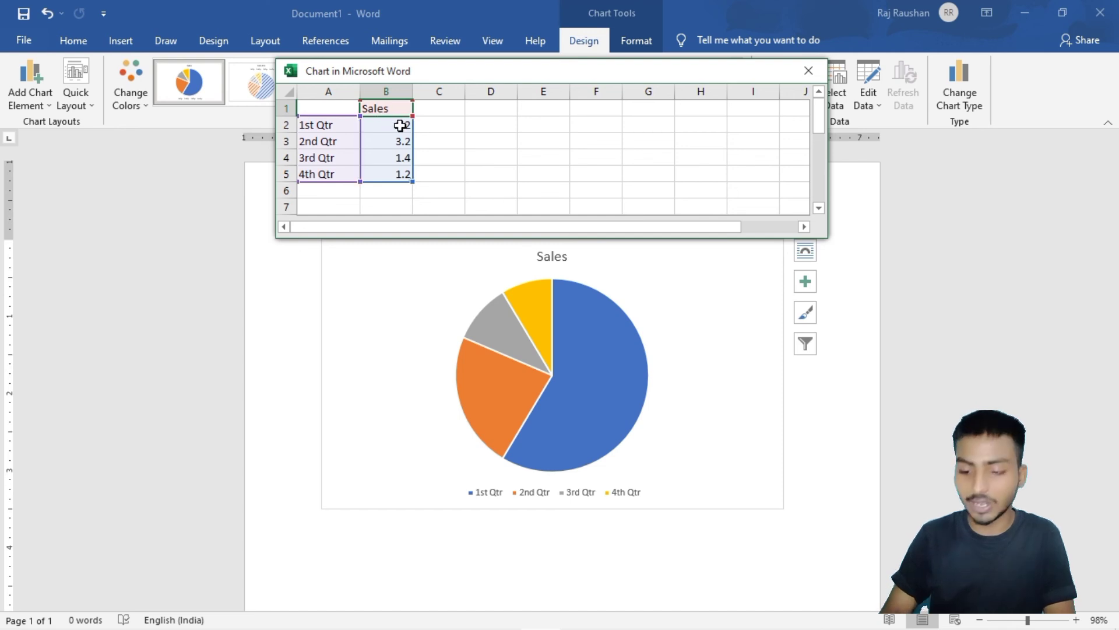
- Try to rename the pie chart's first category as "population" in its data sheet, and close the sheet
{"action": "left_click", "coordinate": [401, 125]}
{"action": "left_click", "coordinate": [336, 125]}
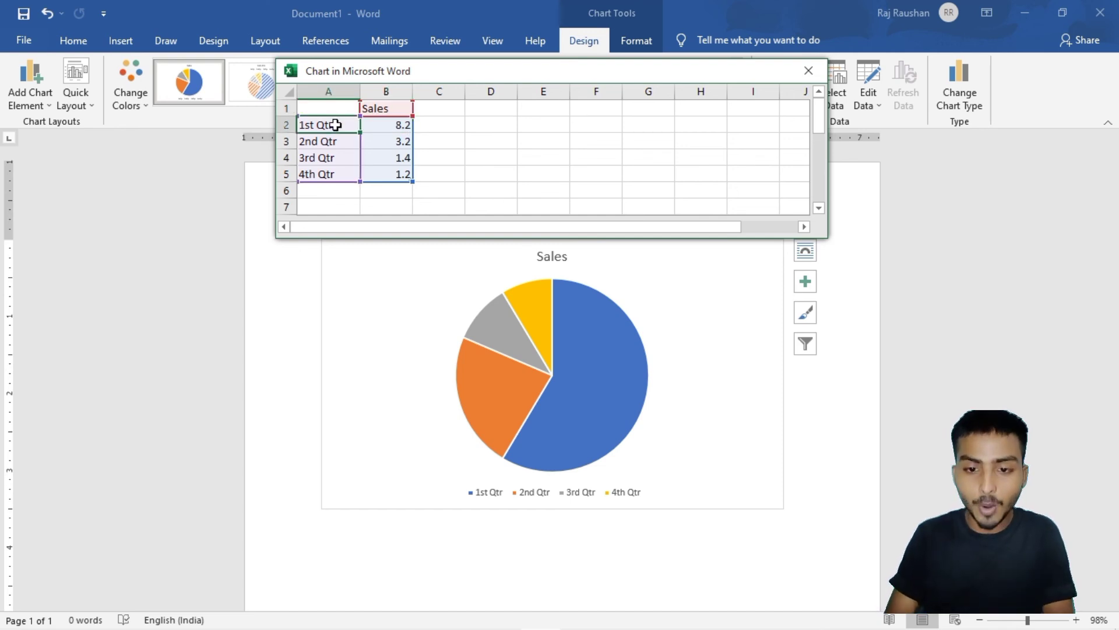
{"action": "type", "text": "po"}
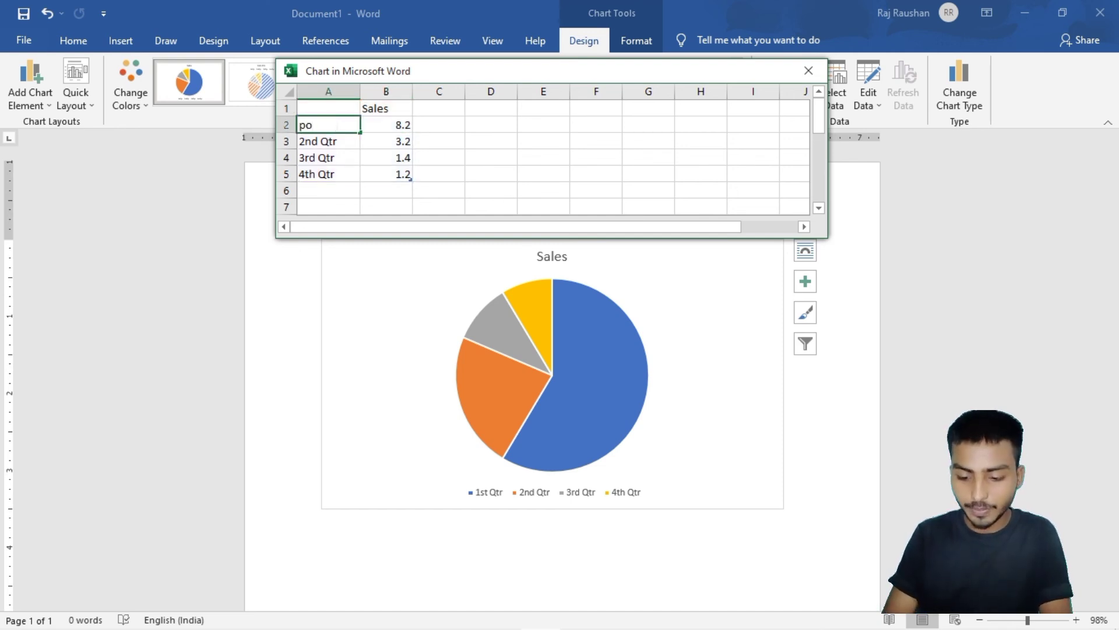
{"action": "type", "text": "pu"}
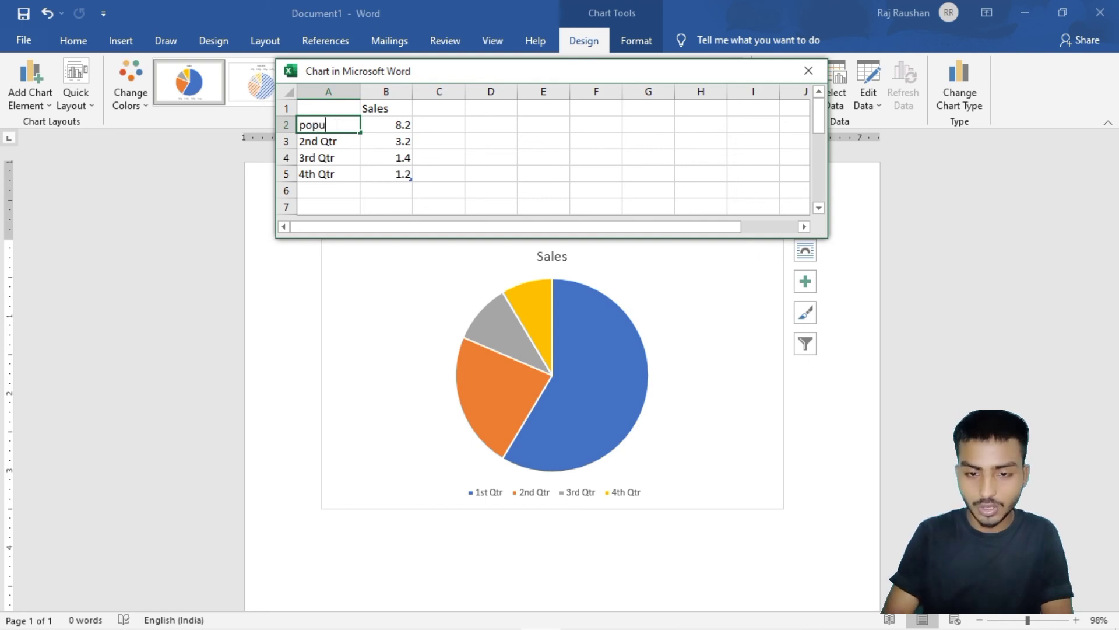
{"action": "type", "text": "lation"}
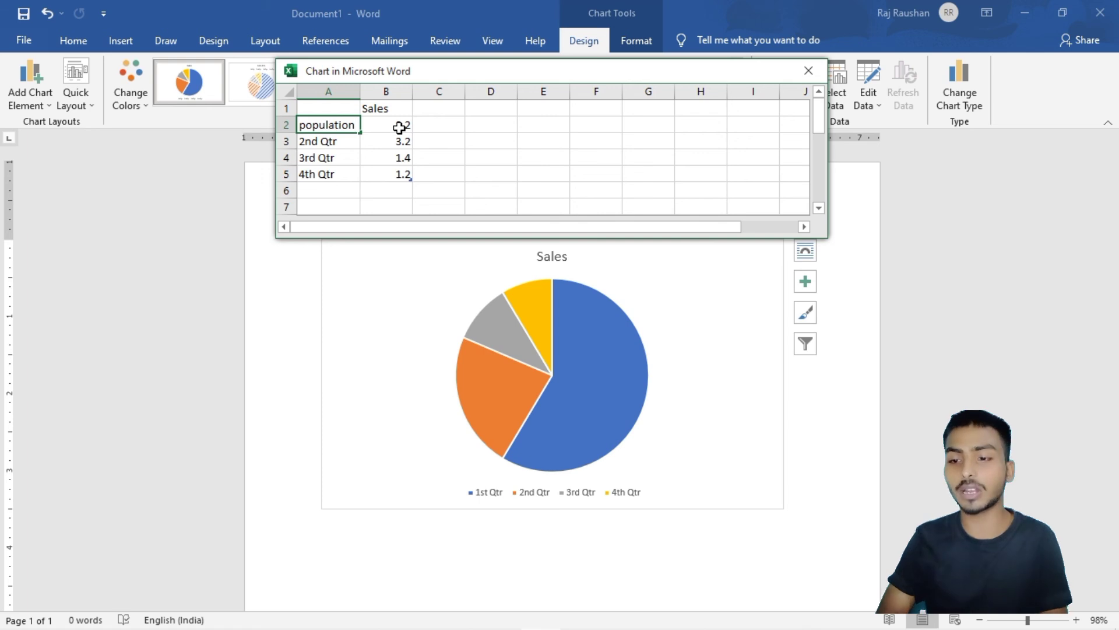
{"action": "left_click", "coordinate": [810, 82]}
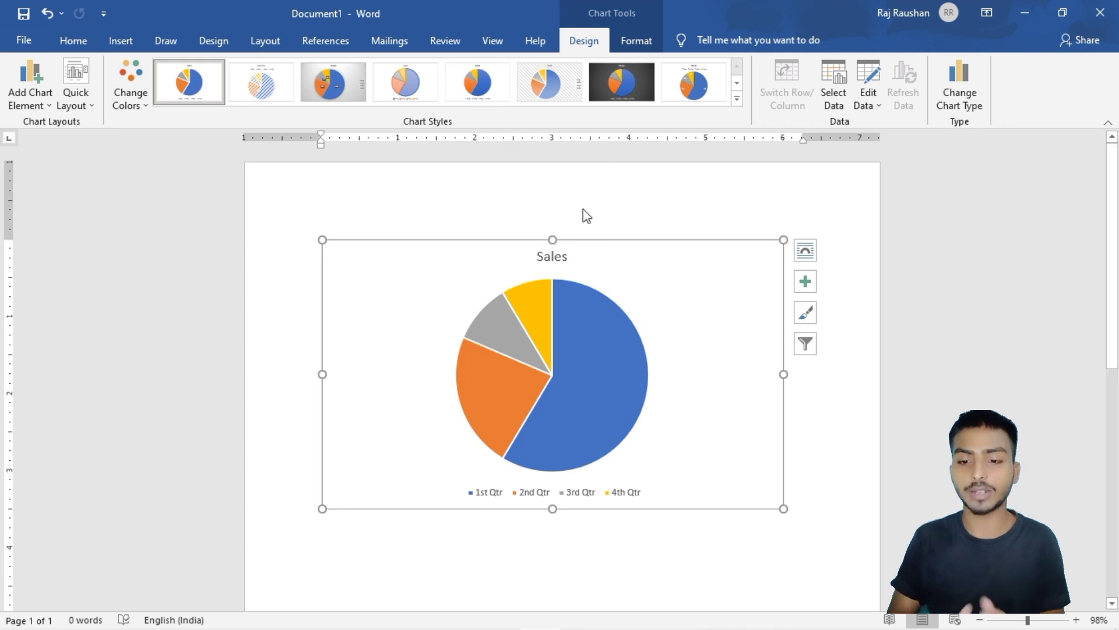
- Apply the dark-background chart style to the pie chart and delete all the document's content
{"action": "left_click", "coordinate": [619, 84]}
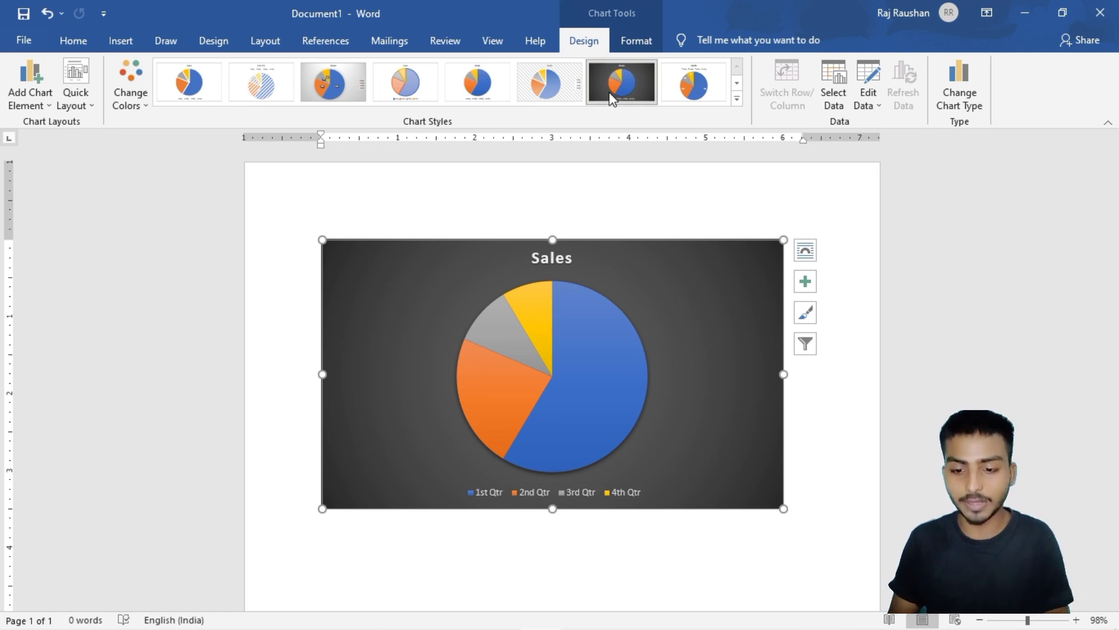
{"action": "key", "text": "ctrl+a"}
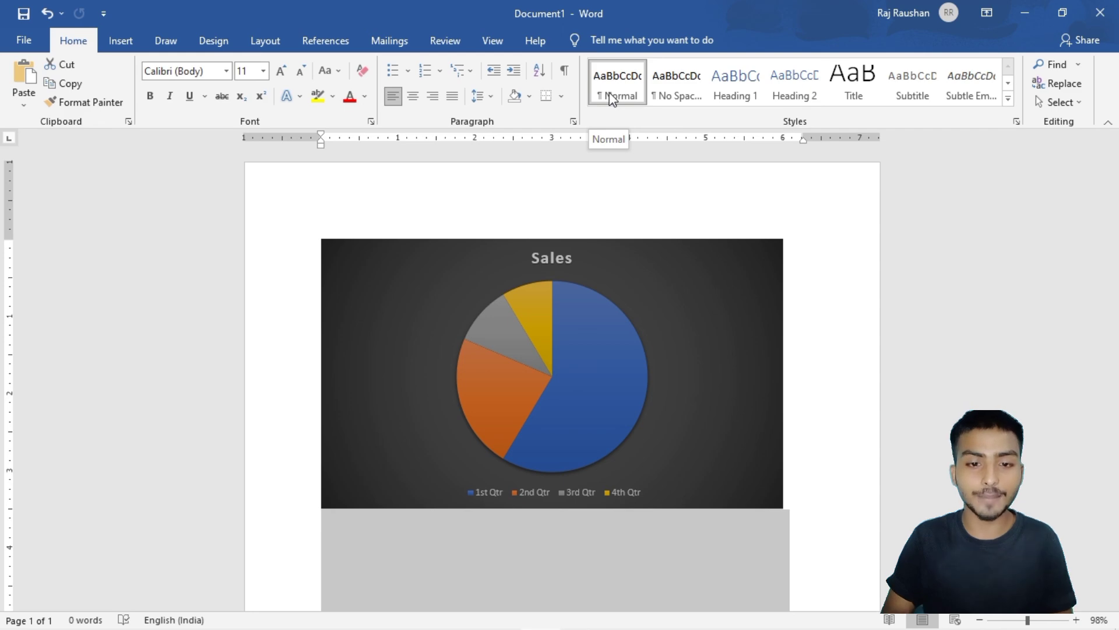
{"action": "key", "text": "Delete"}
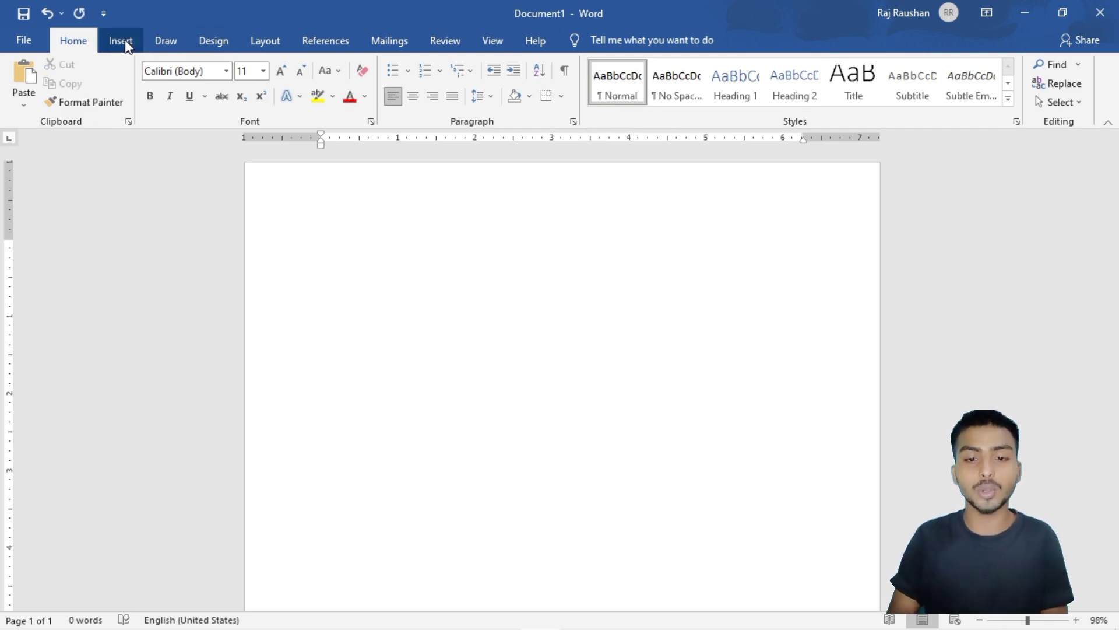
- Capture a rectangular screen snip of the full-width Insert ribbon, from Cover Page through the Symbols group
{"action": "left_click", "coordinate": [122, 41]}
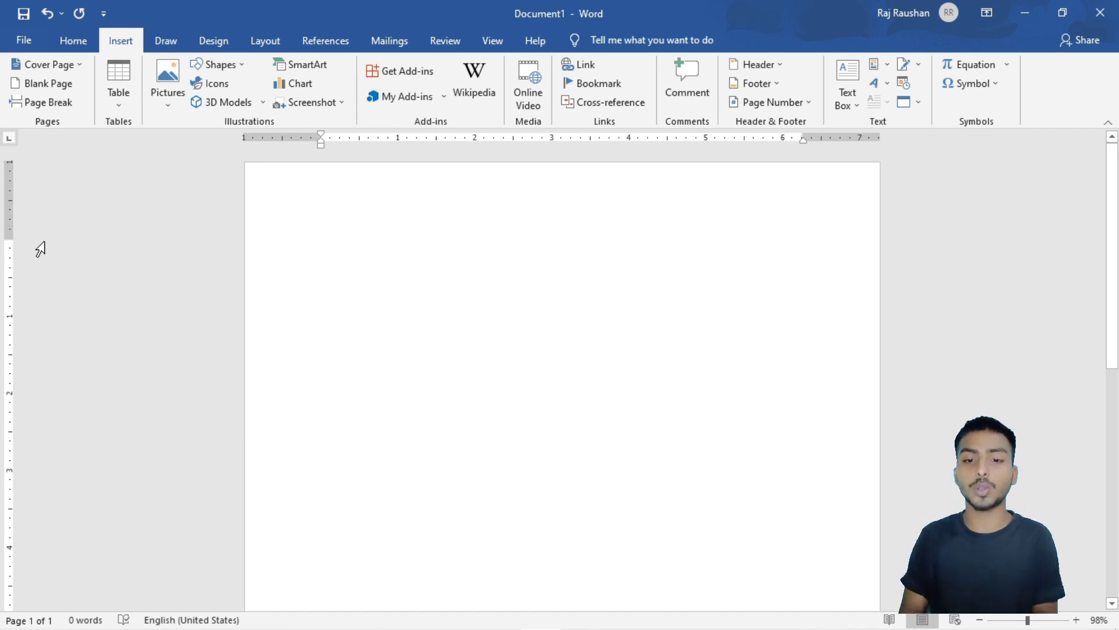
{"action": "key", "text": "super+shift+s"}
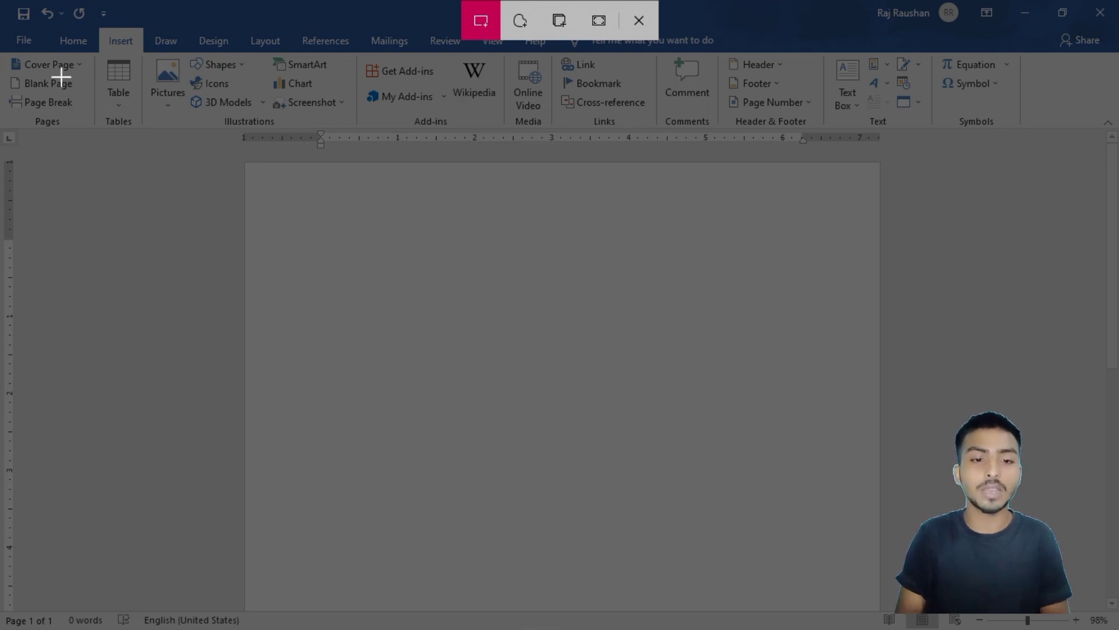
{"action": "mouse_move", "coordinate": [7, 54]}
{"action": "left_mouse_down"}
{"action": "mouse_move", "coordinate": [675, 117]}
{"action": "mouse_move", "coordinate": [1118, 126]}
{"action": "left_mouse_up"}
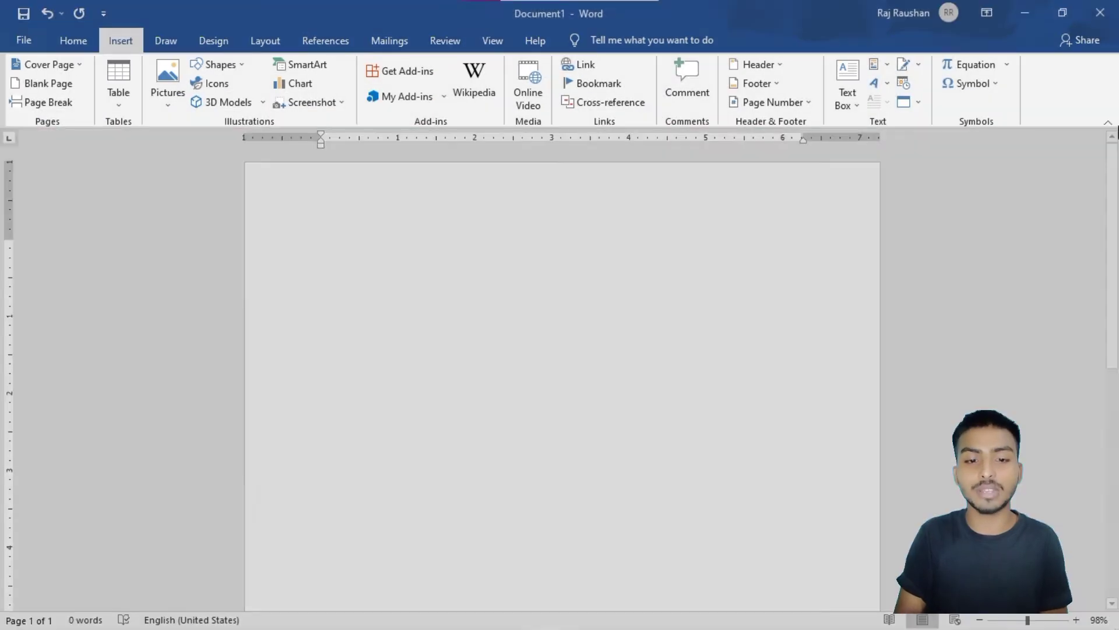